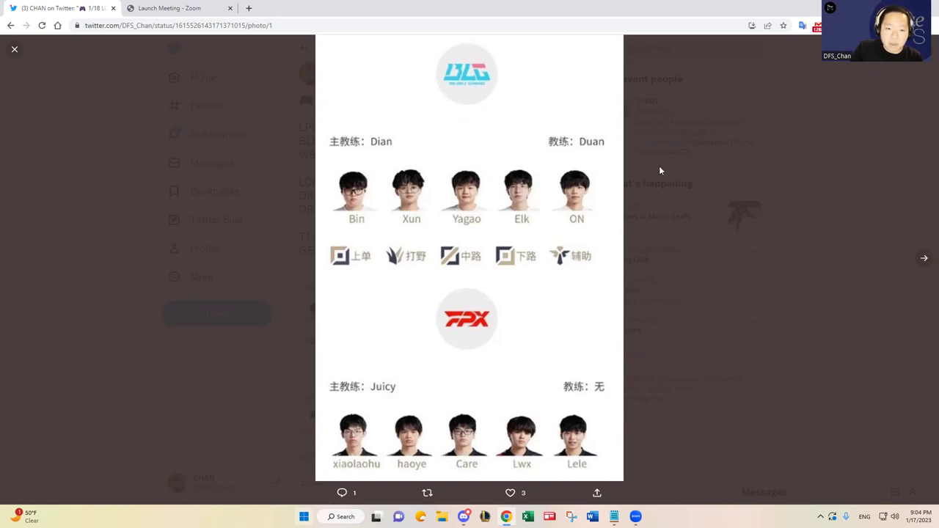
Open oracleselixir.com in a new browser tab and go to its team statistics page.
left_click(249, 8)
type("oracleselixir.com")
key("Return")
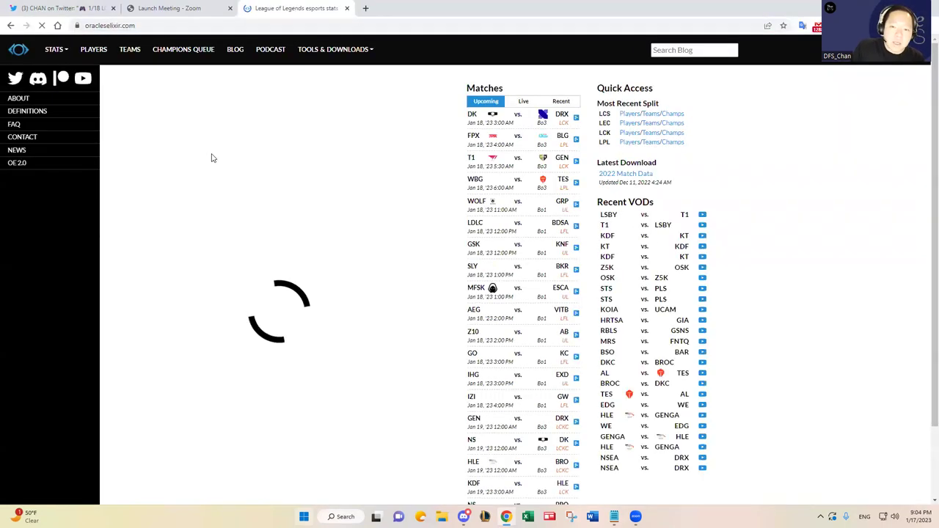
left_click(62, 55)
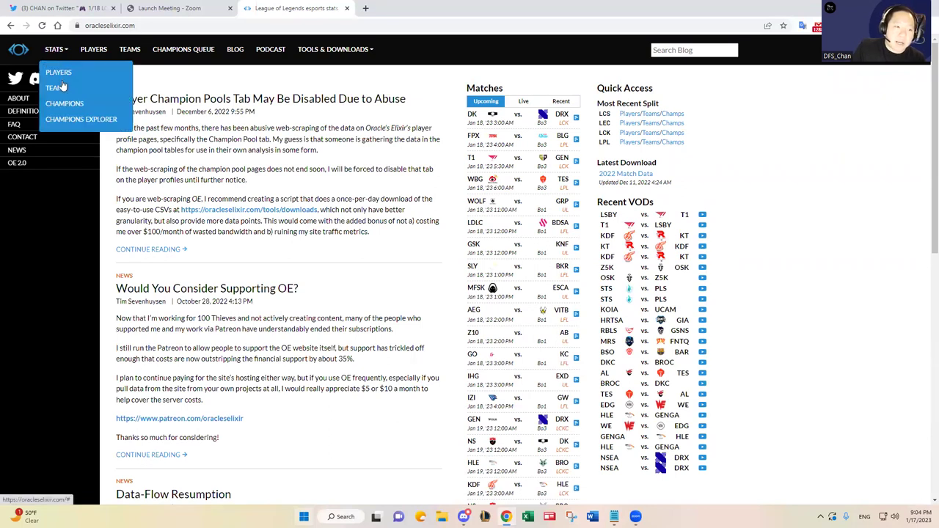
left_click(63, 89)
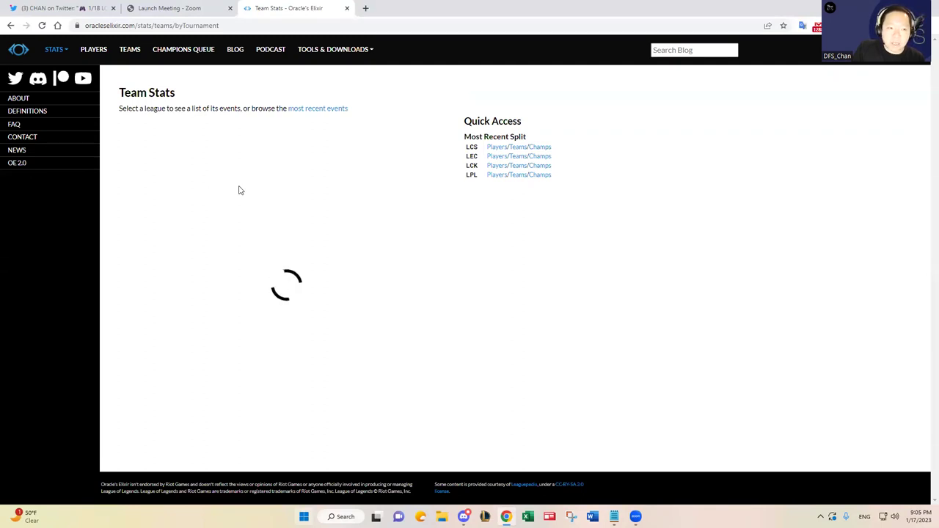
Open the LPL 2023 Spring team stats and sort the table by CKPM from highest to lowest.
left_click(96, 5)
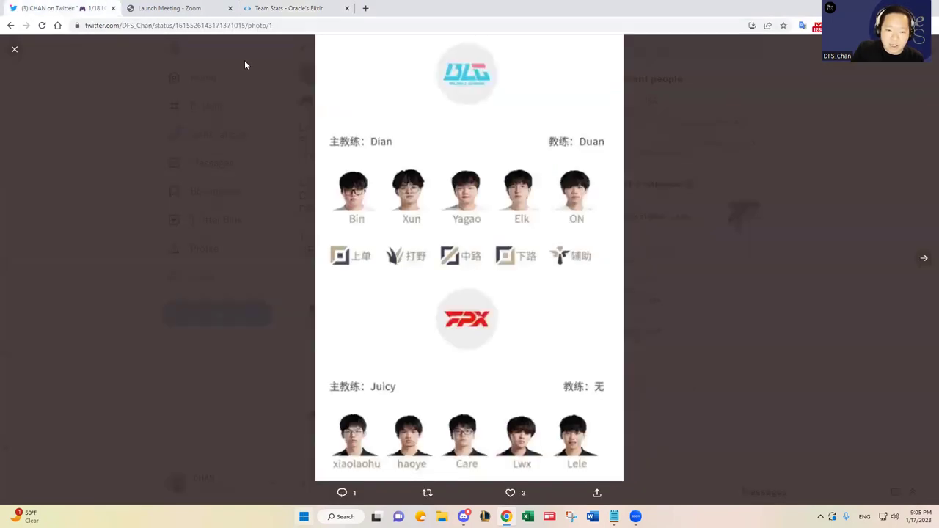
left_click(261, 8)
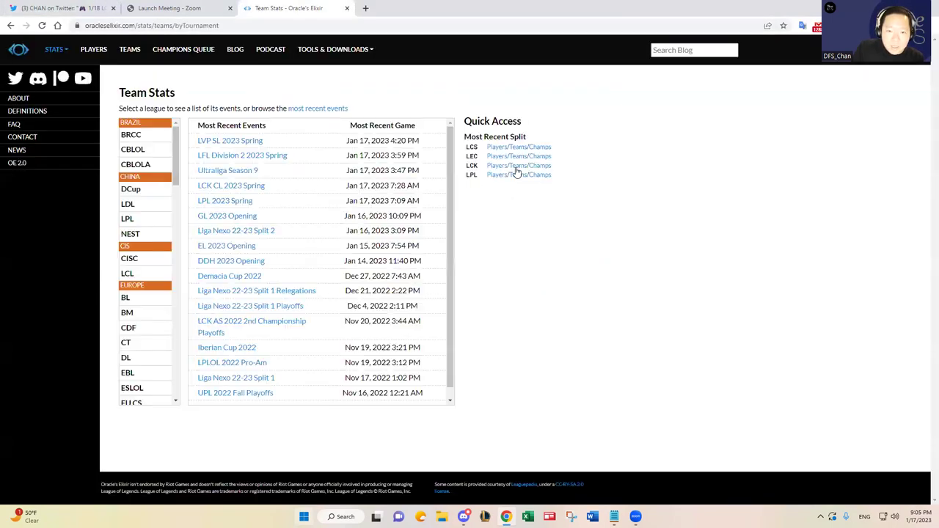
left_click(160, 228)
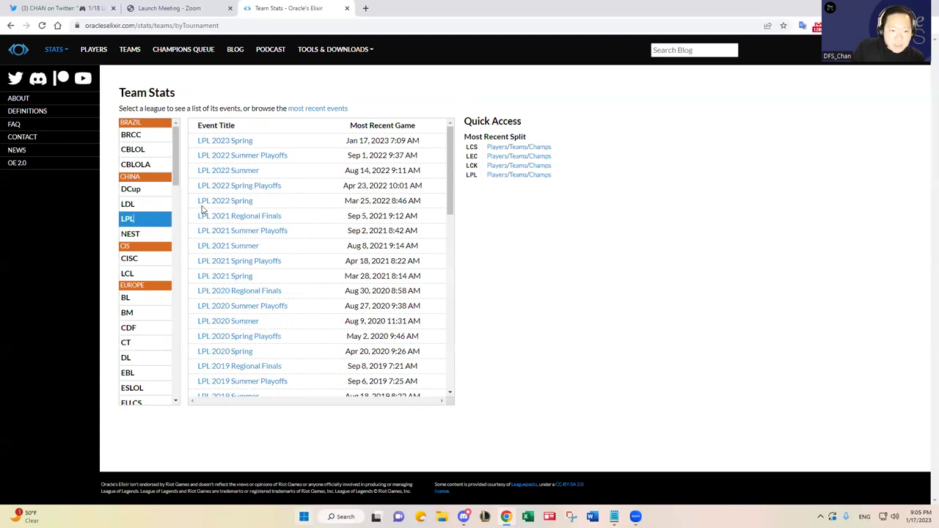
left_click(240, 142)
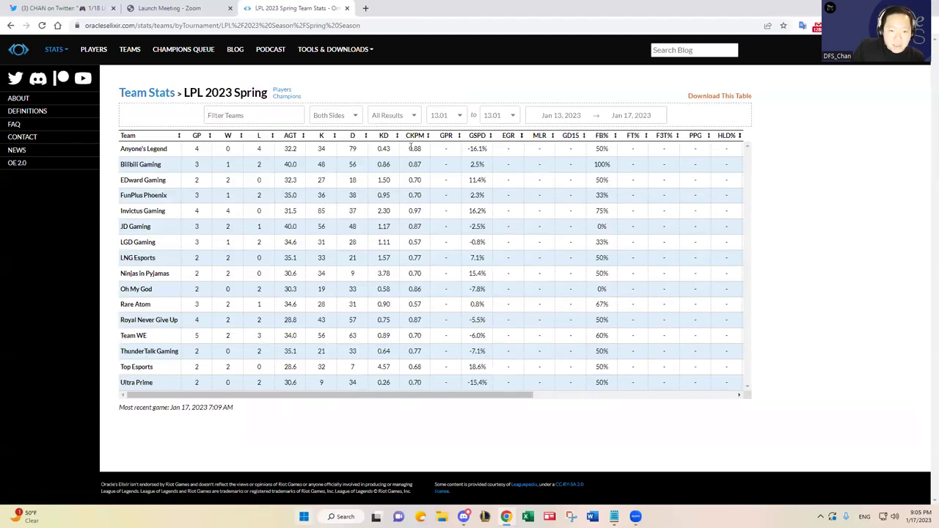
left_click(415, 136)
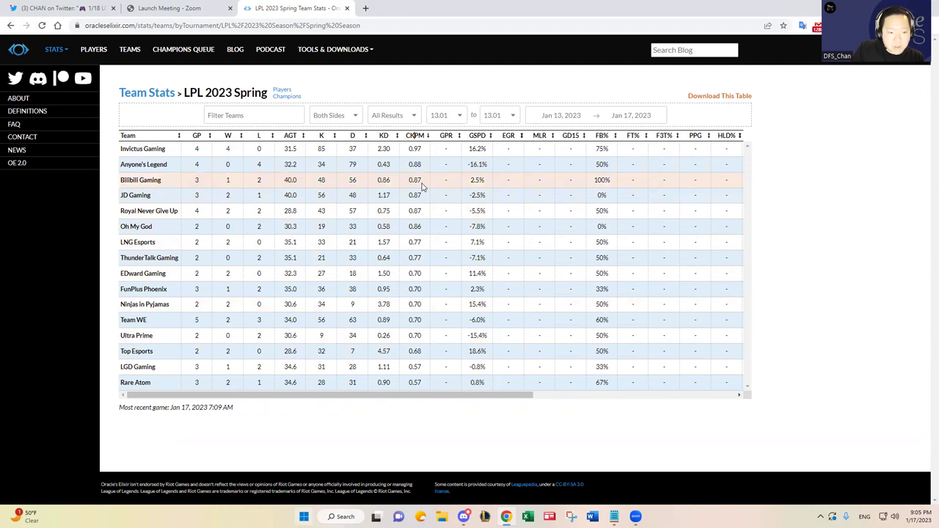
Compare the BLG and FPX lineup photo on Twitter with both teams' rows in the LPL stats table.
key("ctrl+1")
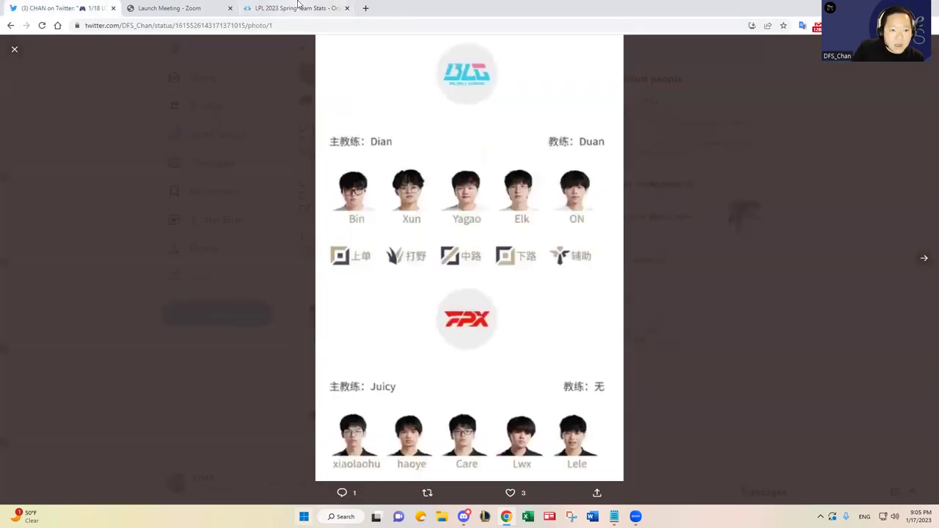
left_click(298, 4)
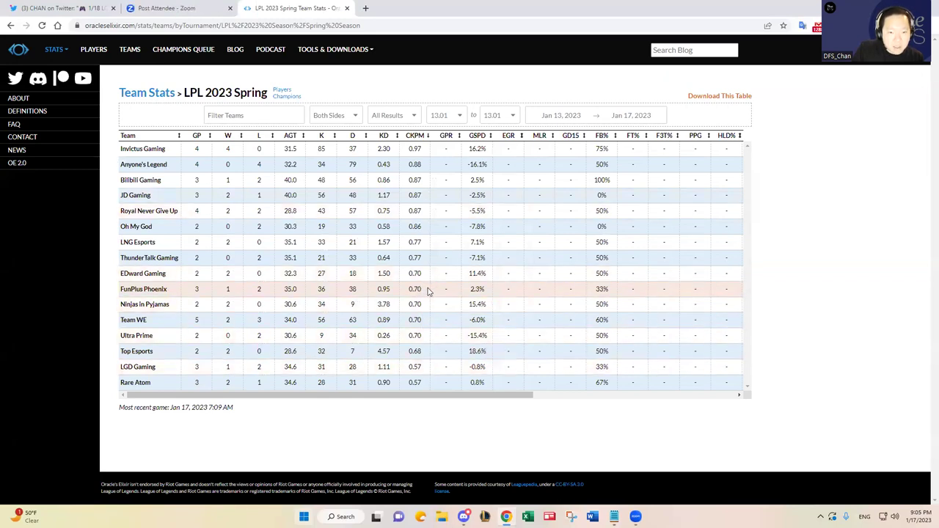
left_click(62, 8)
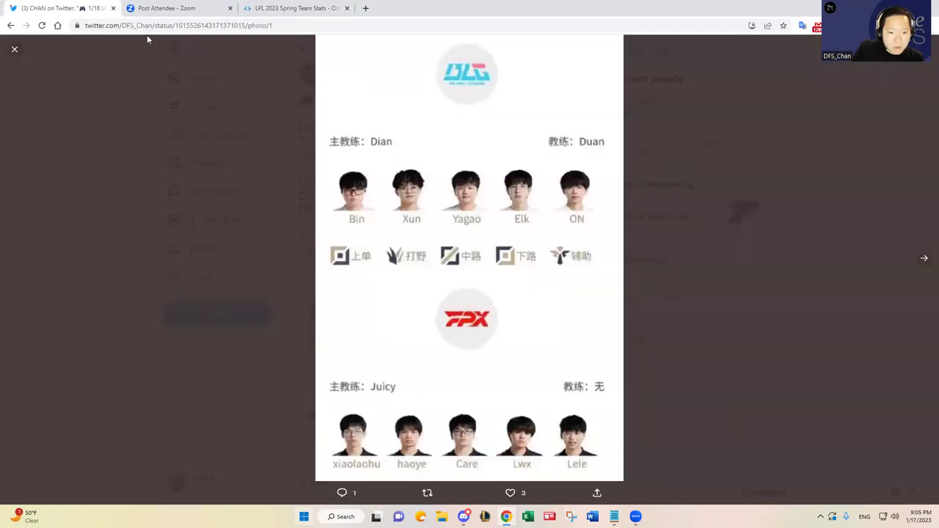
left_click(331, 8)
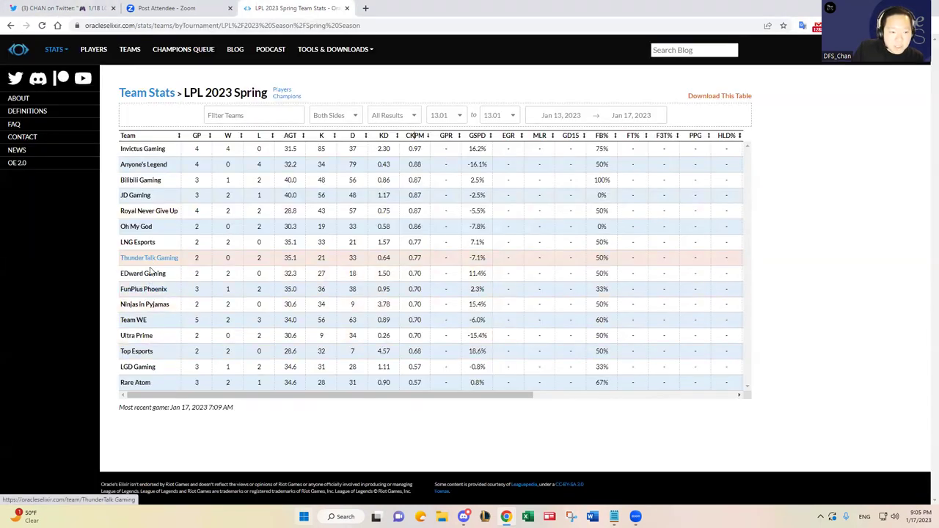
Open FunPlus Phoenix's team profile in a separate tab, review its recent games and close it.
right_click(166, 292)
left_click(172, 301)
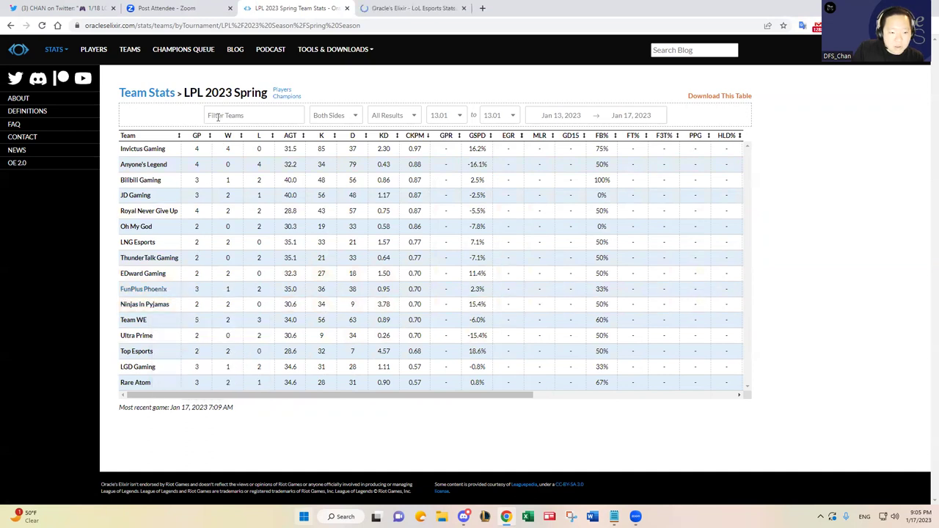
left_click(414, 6)
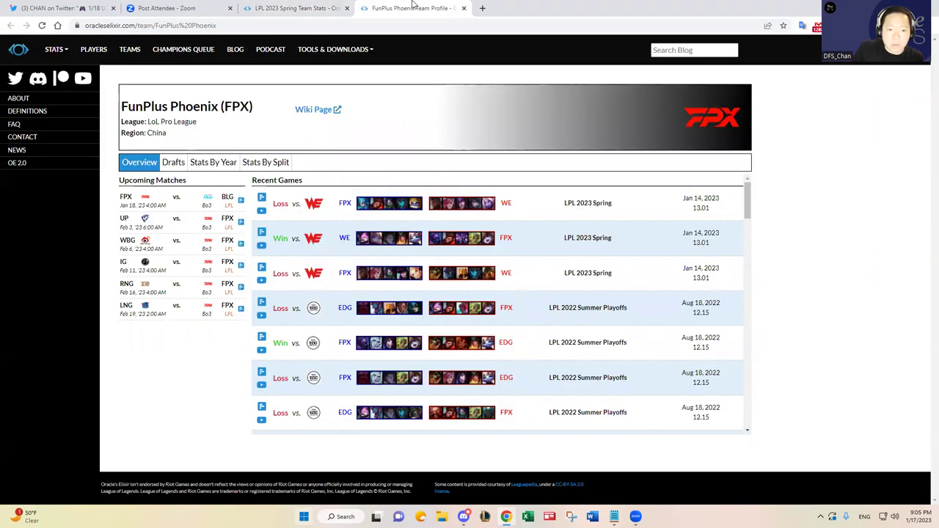
left_click(464, 8)
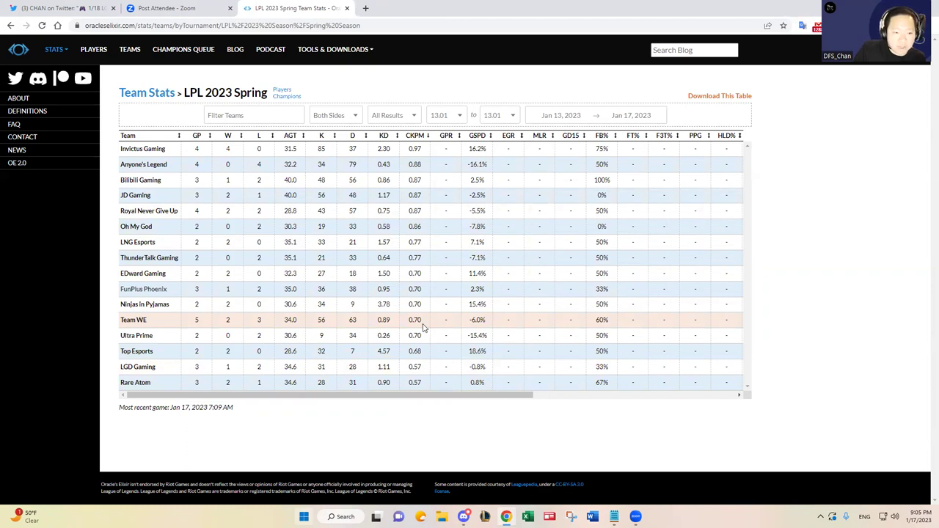
Open Team WE's team profile in a separate tab, review its recent games and close it.
right_click(137, 321)
left_click(187, 334)
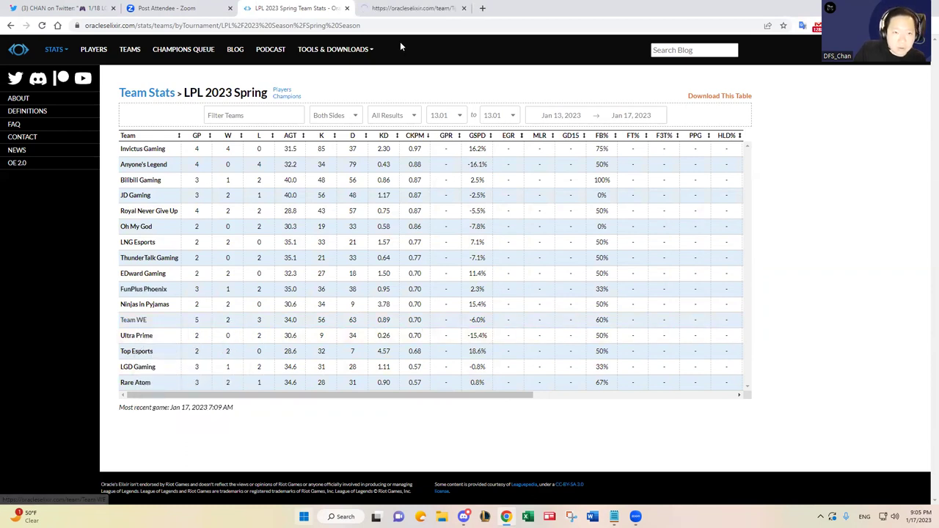
left_click(456, 9)
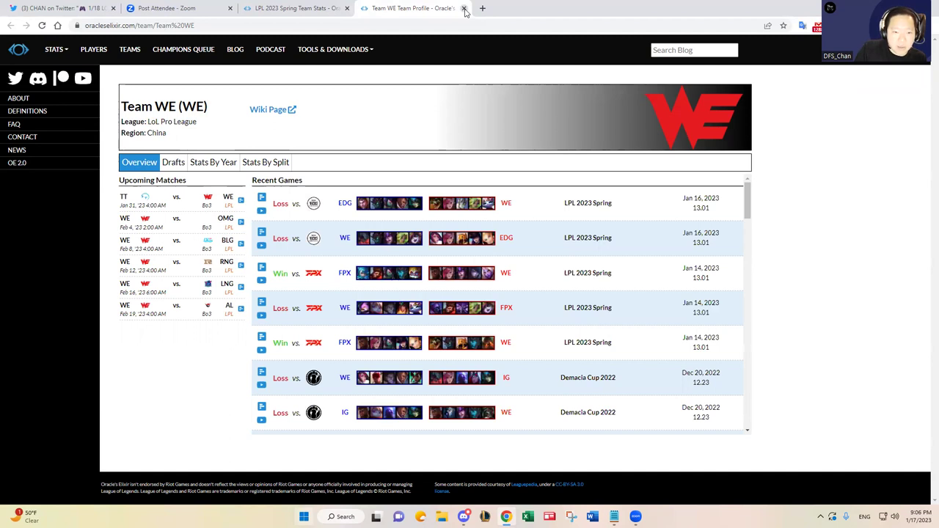
left_click(464, 9)
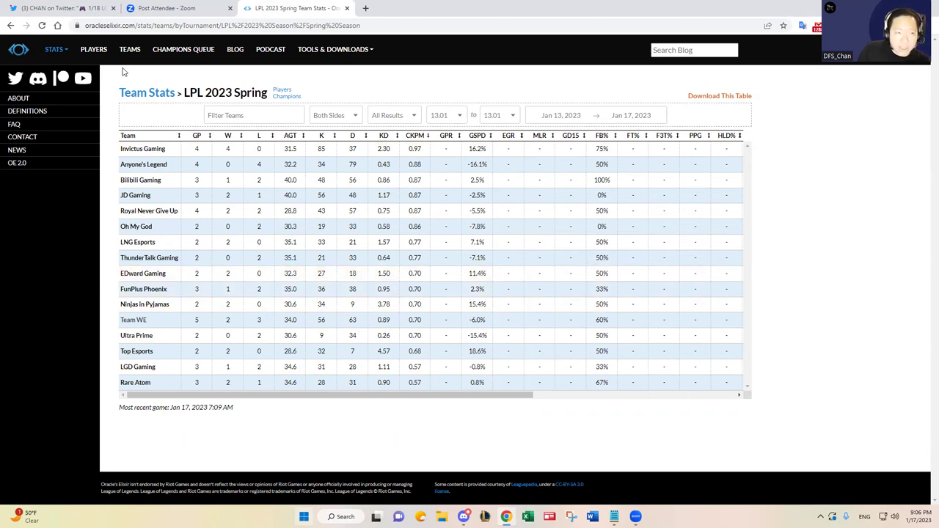
Go back from the BLG and FPX lineup photo to the full starters tweet and recheck the LPL team stats.
left_click(79, 7)
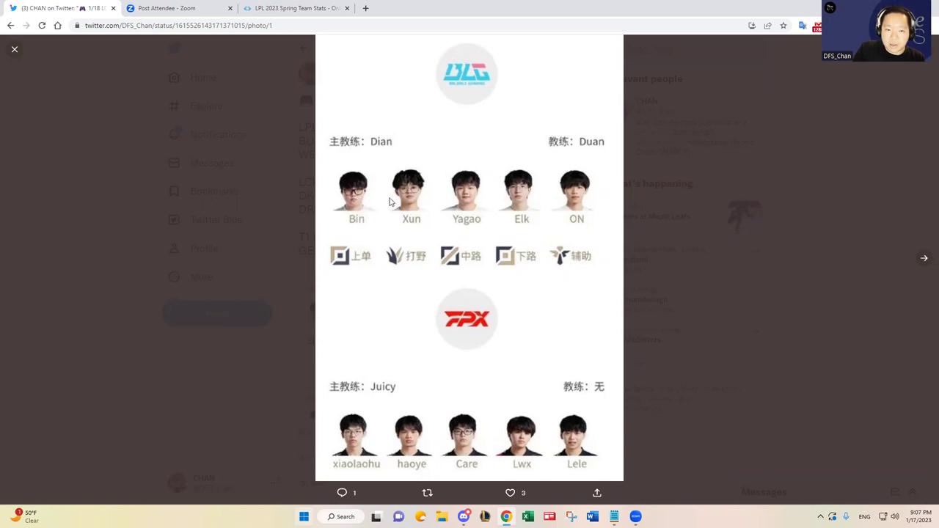
key("alt+Left")
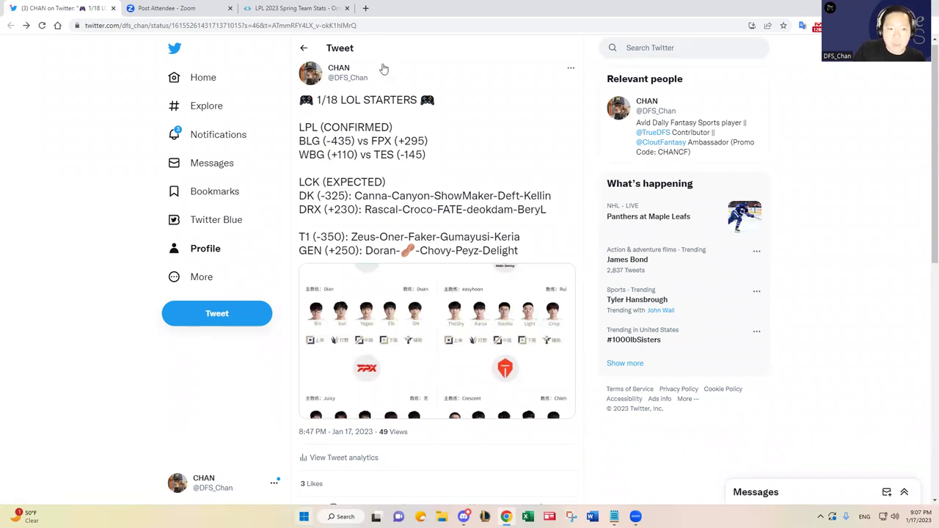
left_click(307, 7)
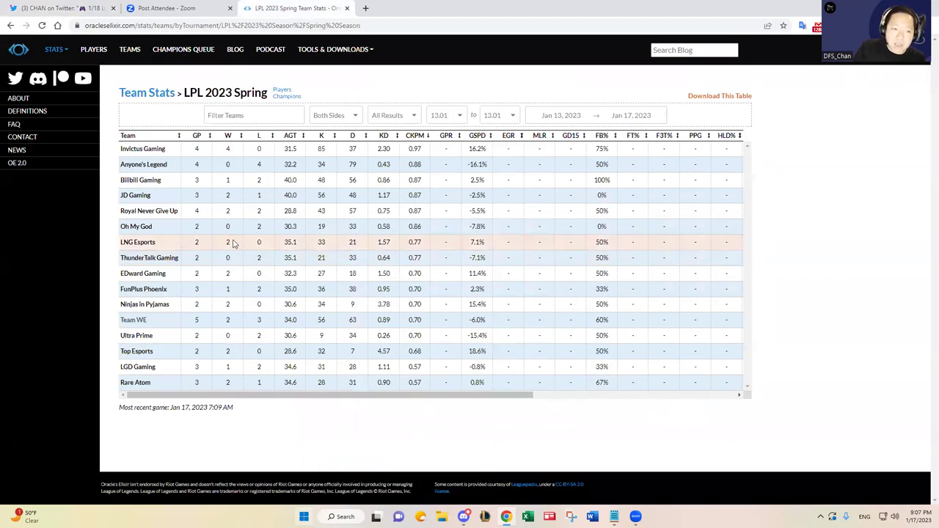
View the Weibo Gaming and Top Esports lineup photo in the starters tweet, then close it.
left_click(70, 7)
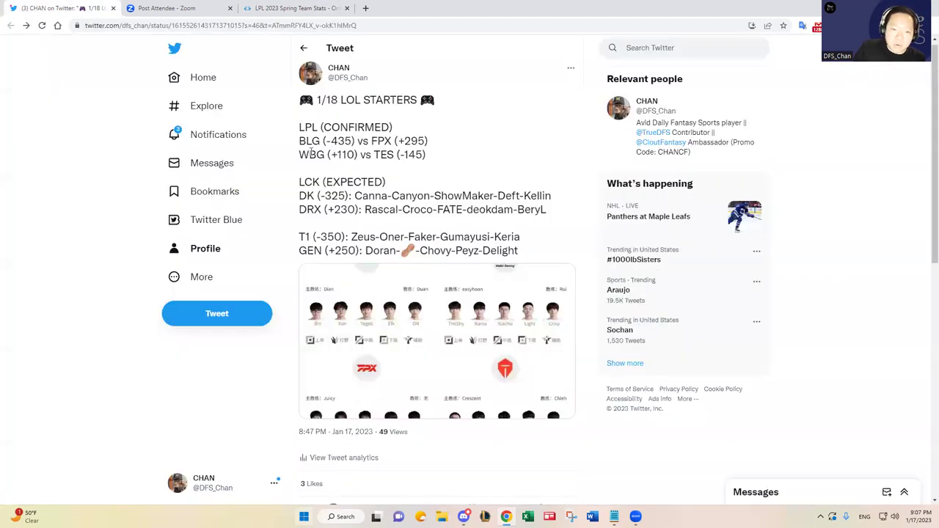
left_click(491, 320)
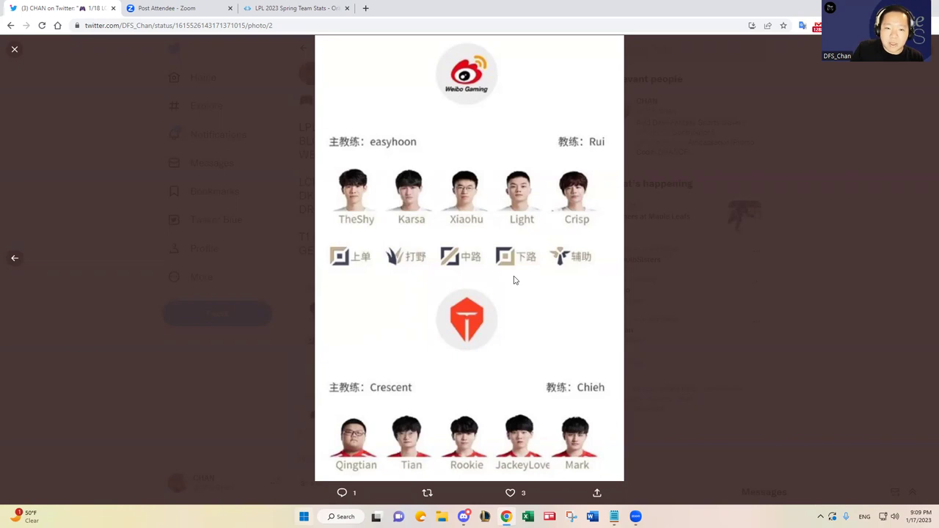
left_click(84, 229)
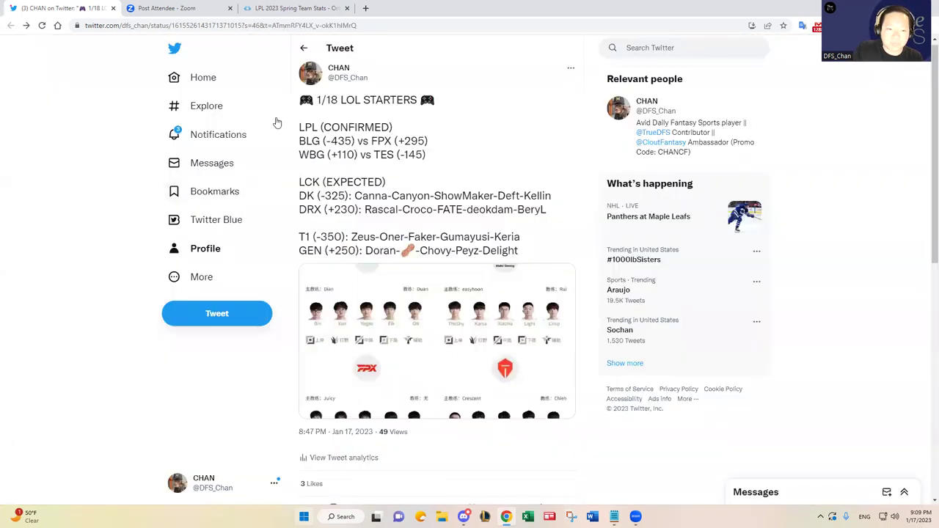
Open Top Esports' profile from the LPL stats table in a separate tab and review its recent games.
left_click(269, 8)
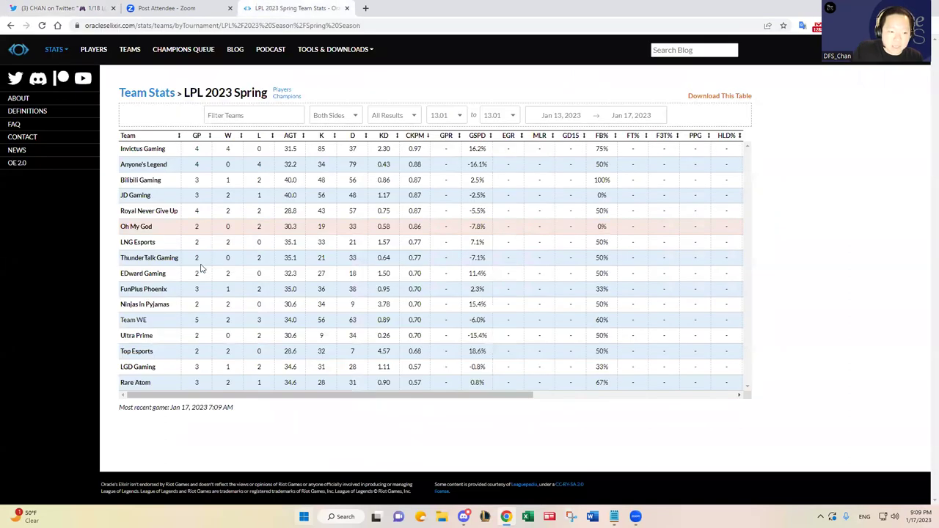
right_click(145, 353)
left_click(176, 362)
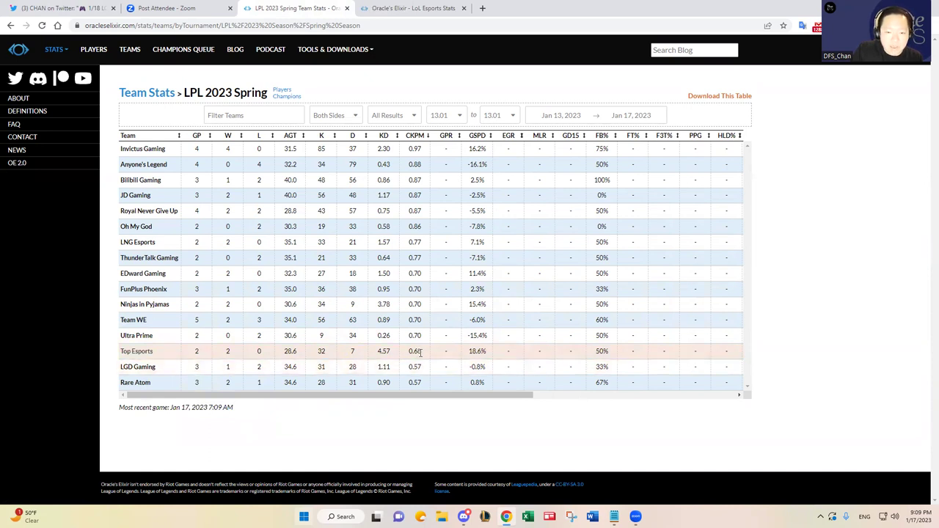
left_click(413, 7)
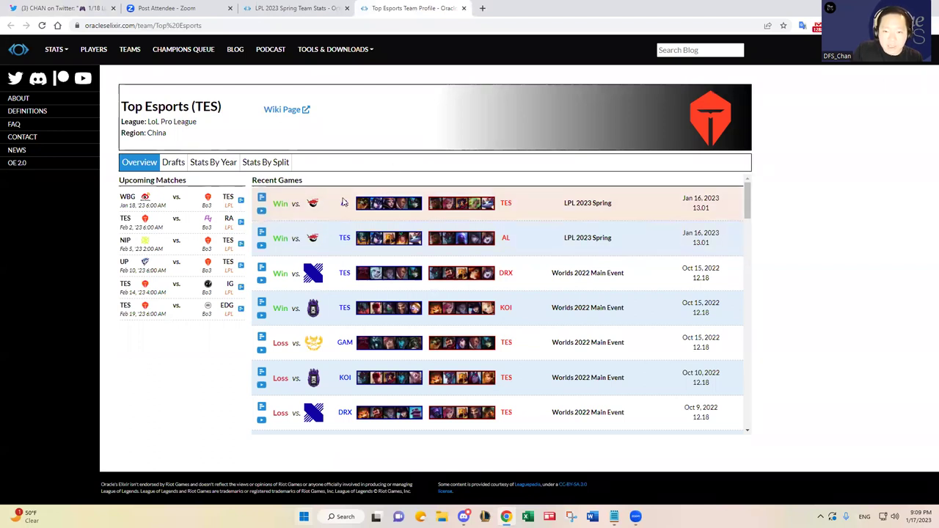
left_click(279, 6)
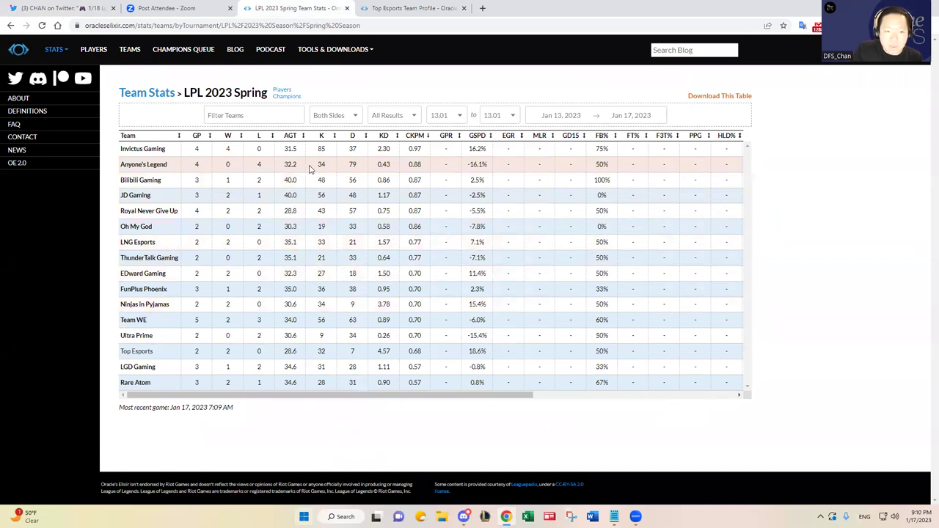
right_click(159, 166)
left_click(177, 176)
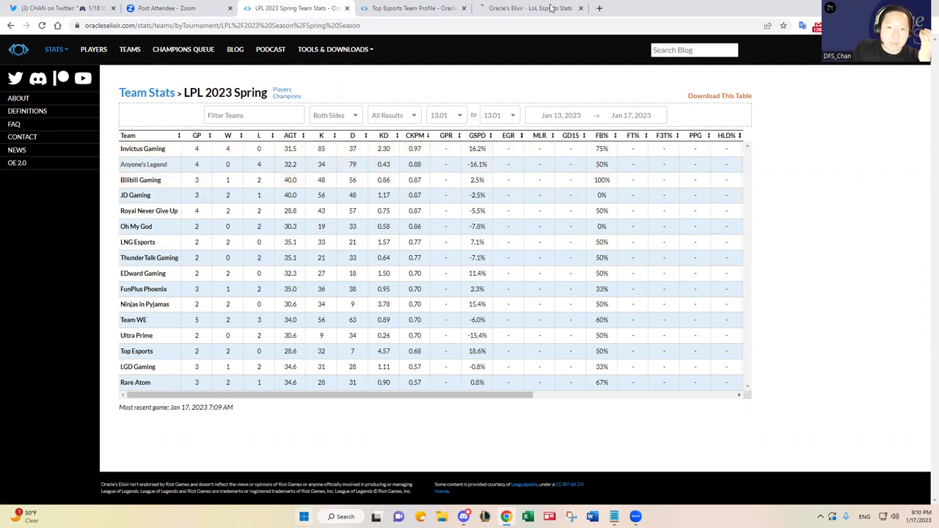
left_click(544, 7)
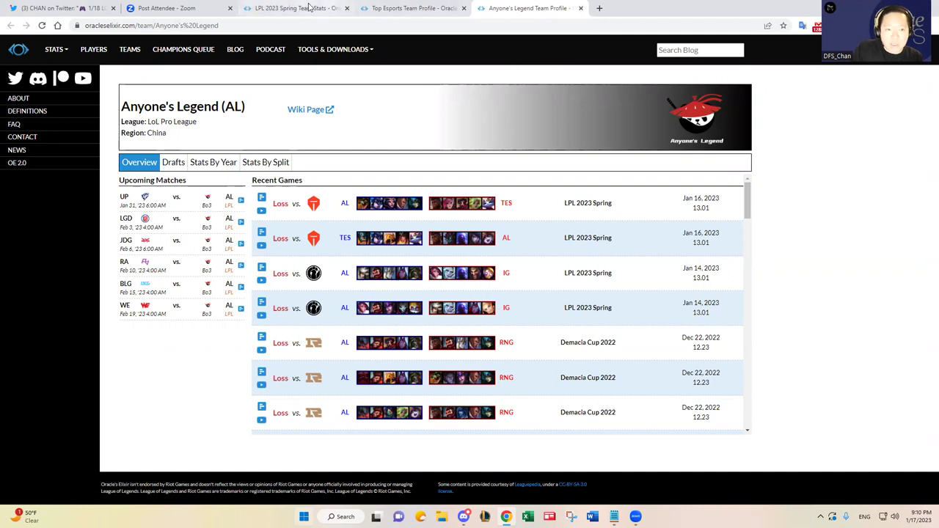
Review Invictus Gaming's recent games on its profile in a separate tab, close it and return to the LPL stats table.
left_click(309, 8)
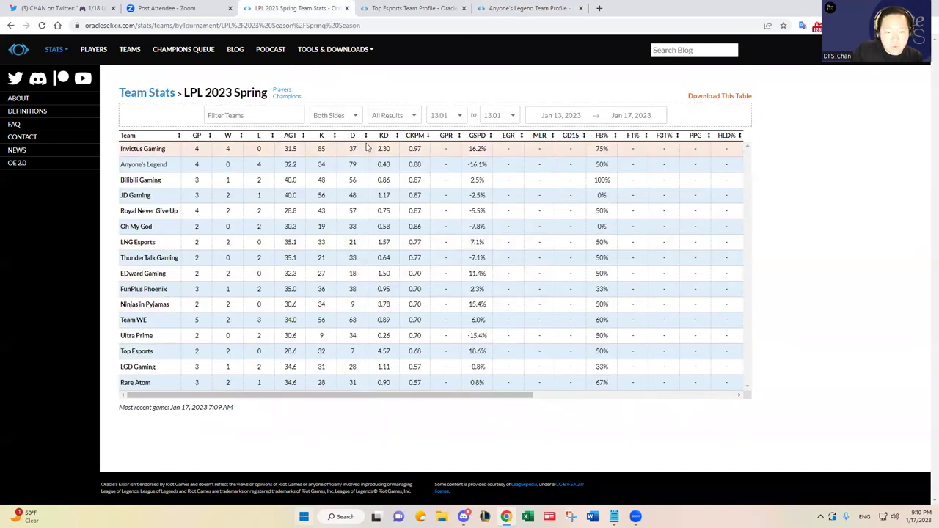
right_click(150, 149)
left_click(195, 156)
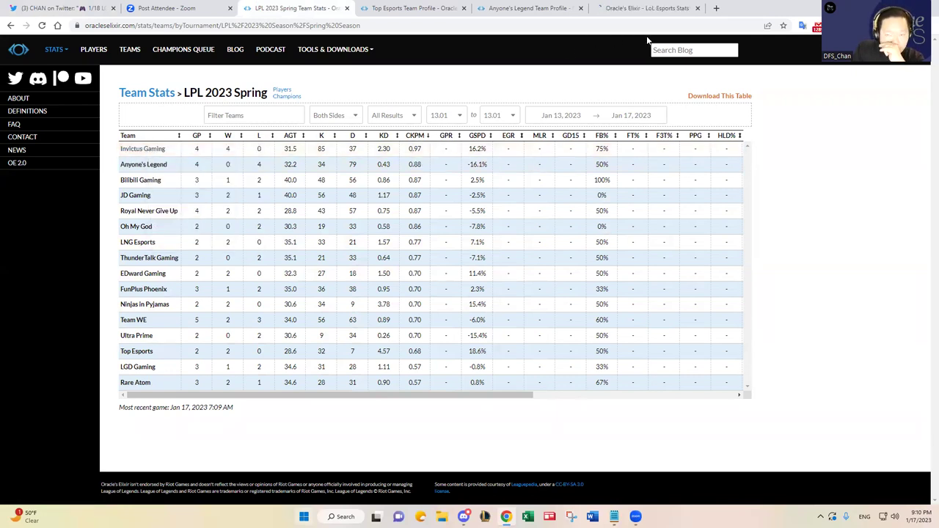
left_click(664, 13)
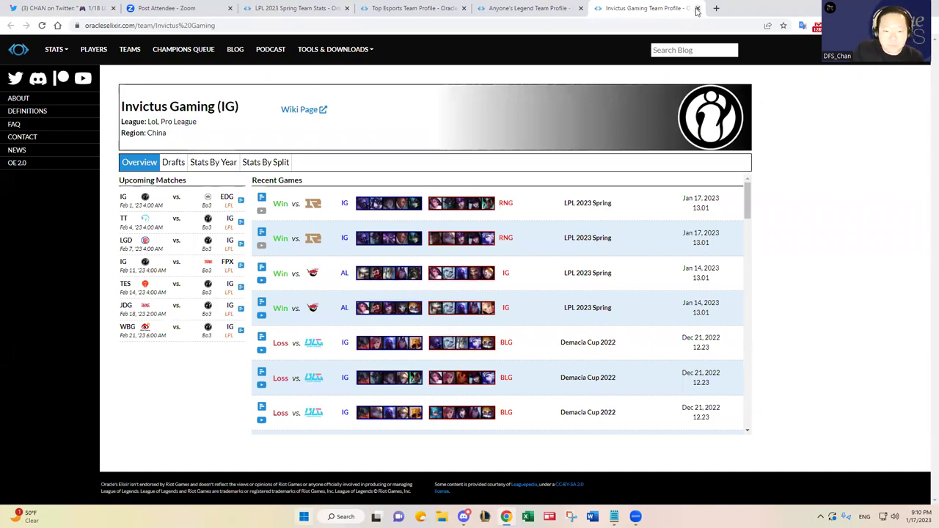
left_click(697, 8)
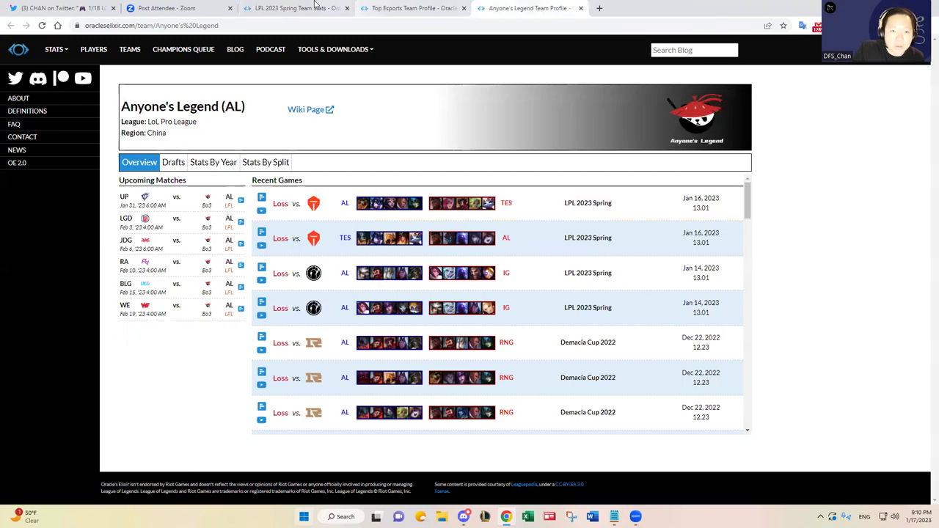
left_click(297, 8)
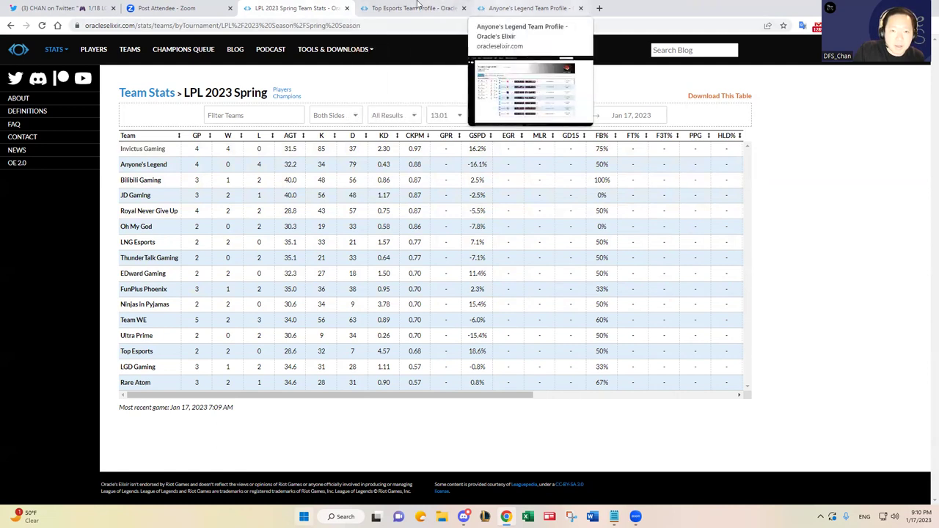
Recheck Anyone's Legend's recent games, then close the Anyone's Legend and Top Esports profiles.
left_click(526, 6)
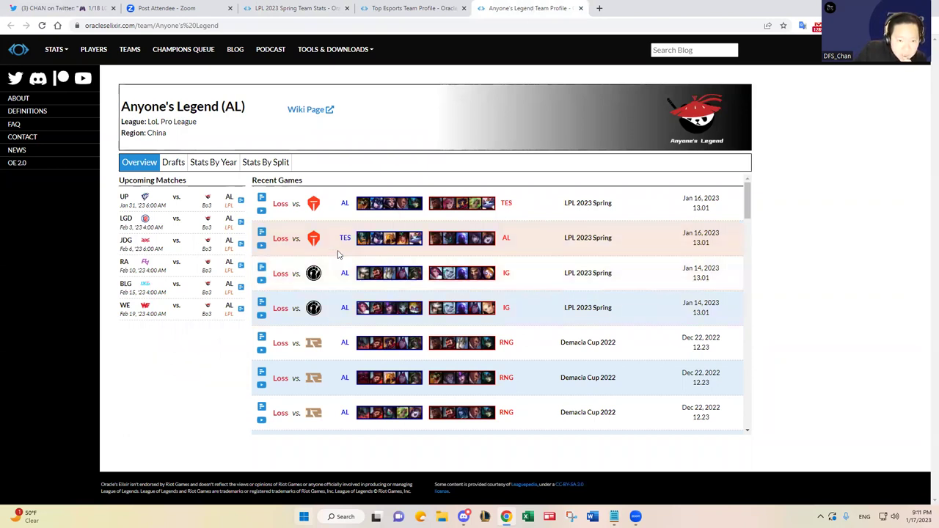
left_click(298, 7)
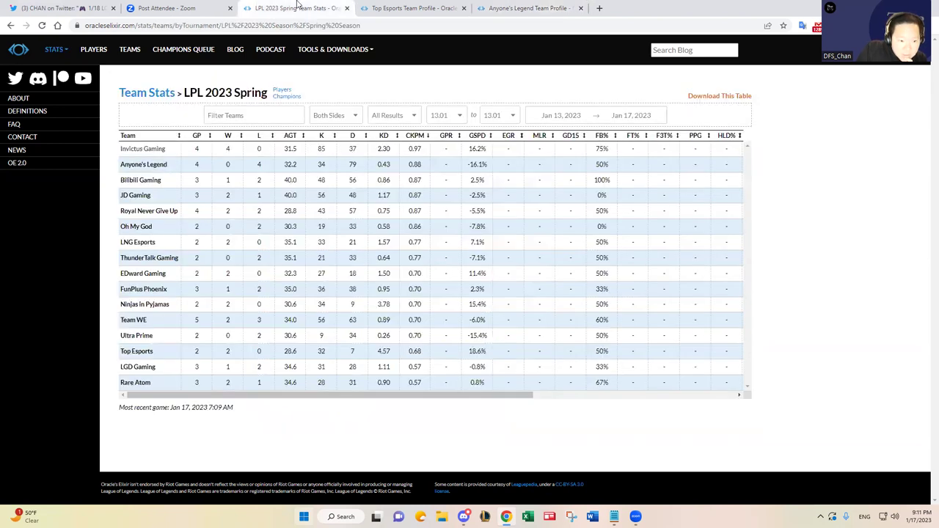
left_click(520, 11)
left_click(581, 8)
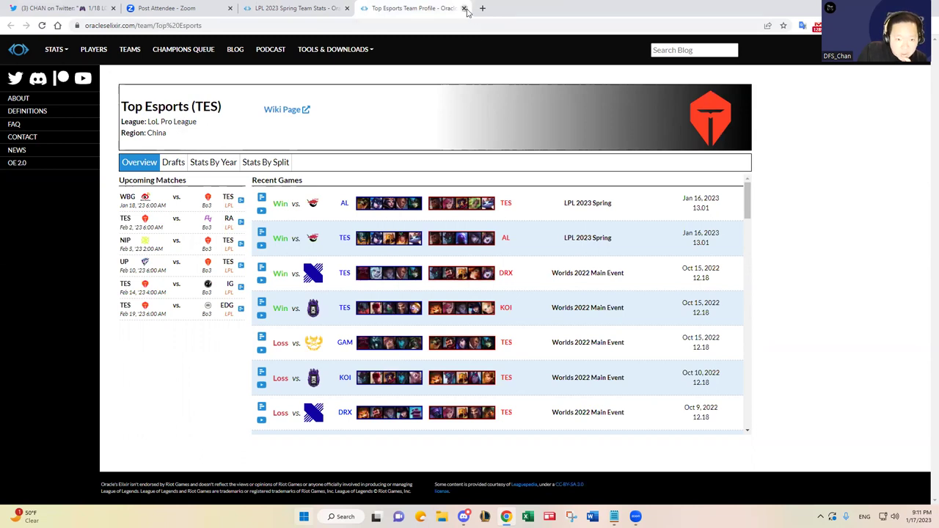
left_click(465, 8)
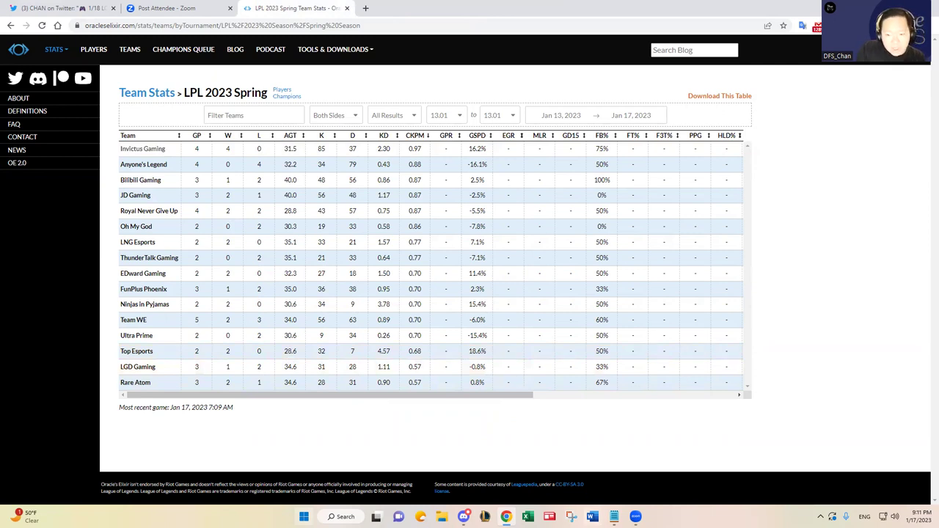
Switch to Notepad and add the line "Kill upside: High to medium" under the BLG vs FPX matchup.
key("alt+Tab")
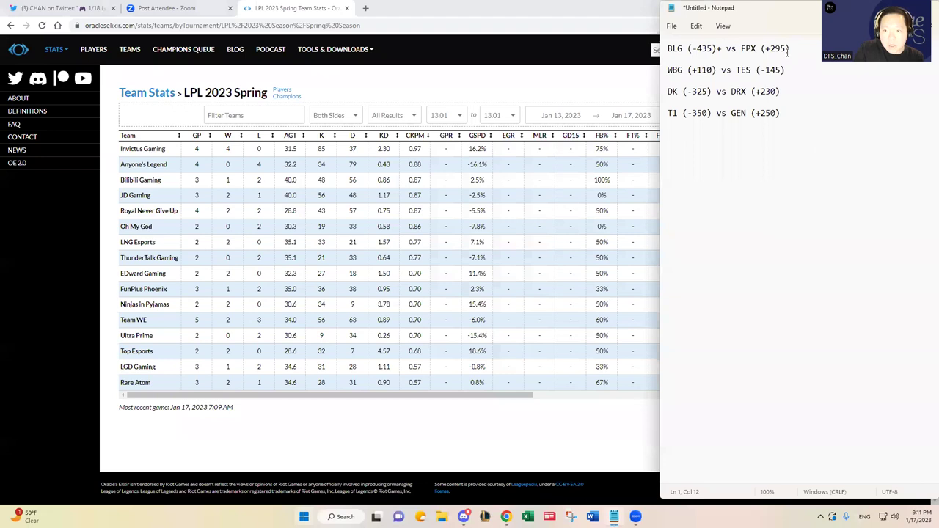
key("End")
key("Return")
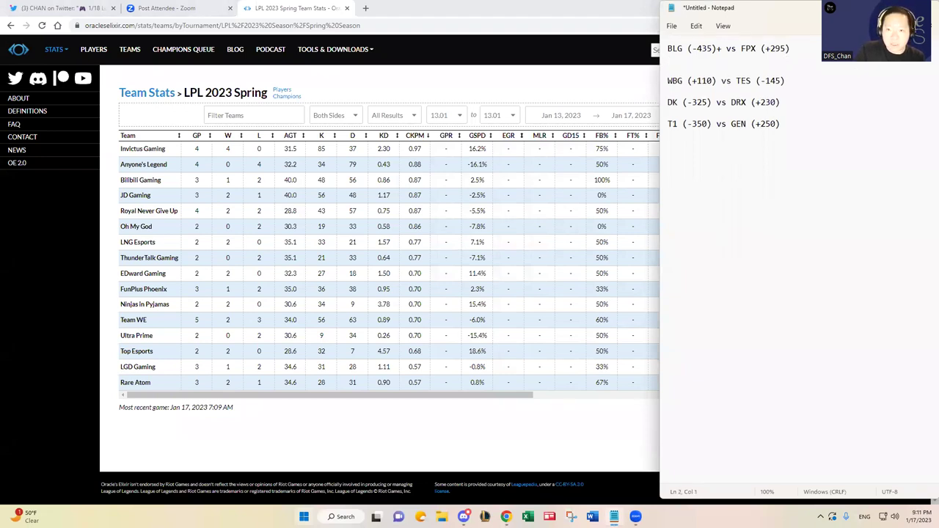
type("Kill upside:")
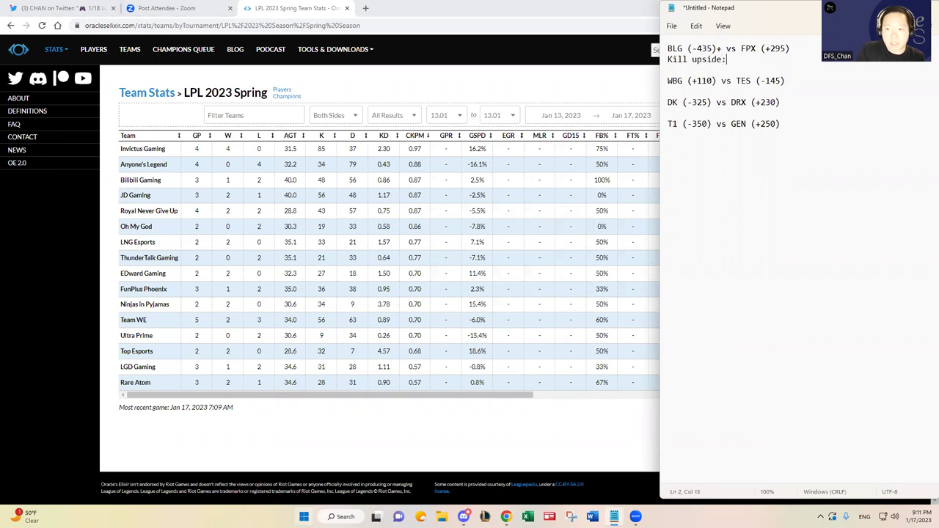
type(" Hig")
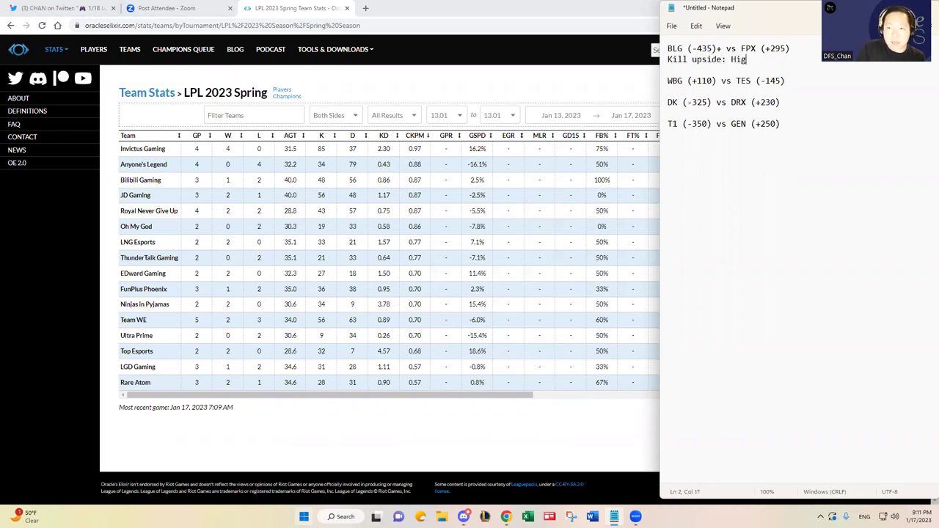
type("h to medium")
Add the line "Kill upside: Medium to low" under WBG vs TES and an empty line under DK vs DRX.
key("Down")
key("Down")
key("Down")
key("Up")
key("Return")
type("Kill u")
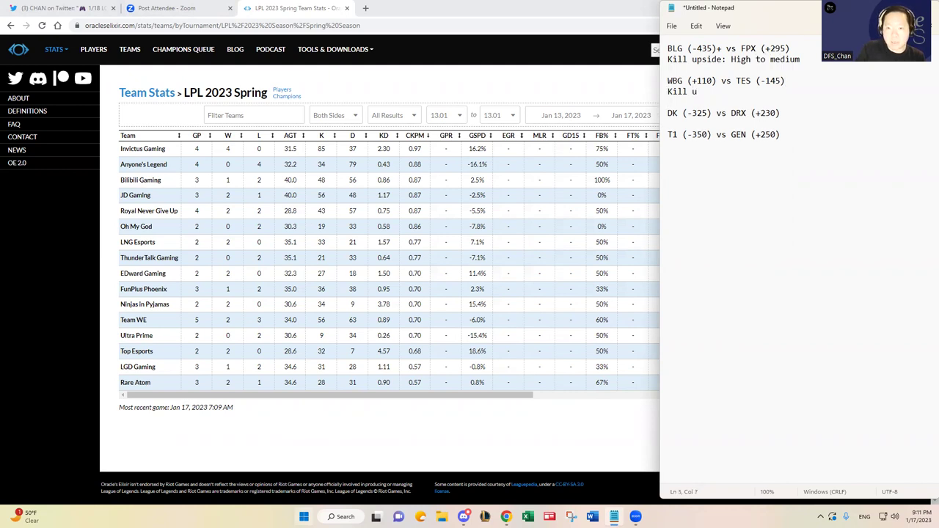
type("pside: Medium to low")
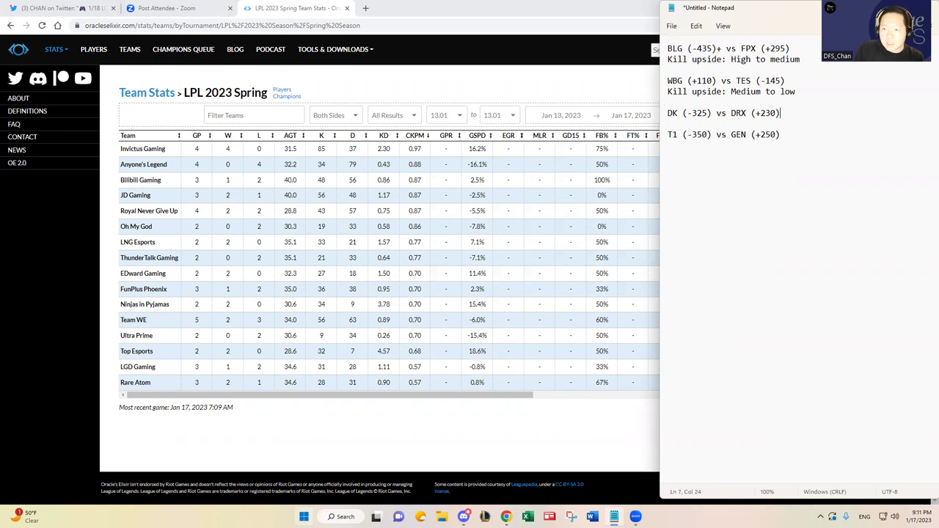
key("Return")
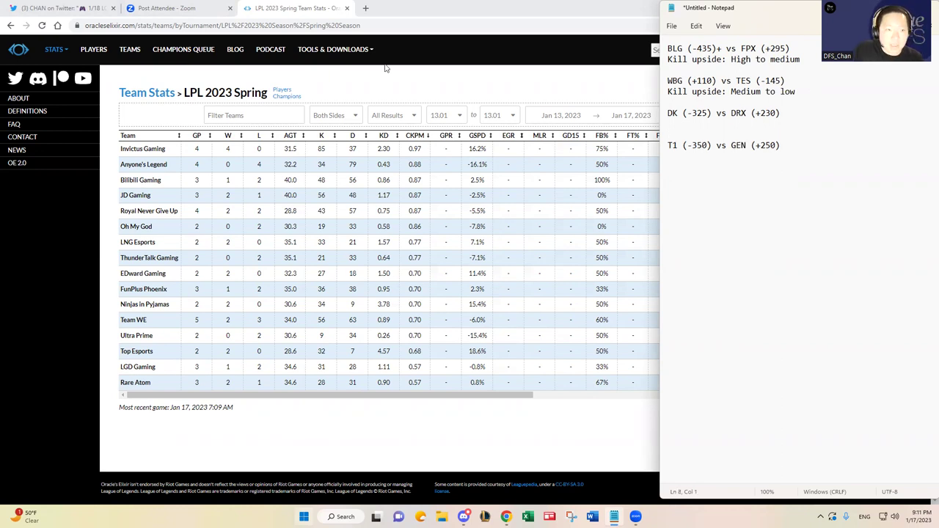
Open Bovada in a separate browser tab and bring up its esports odds for LPL Spring.
left_click(365, 8)
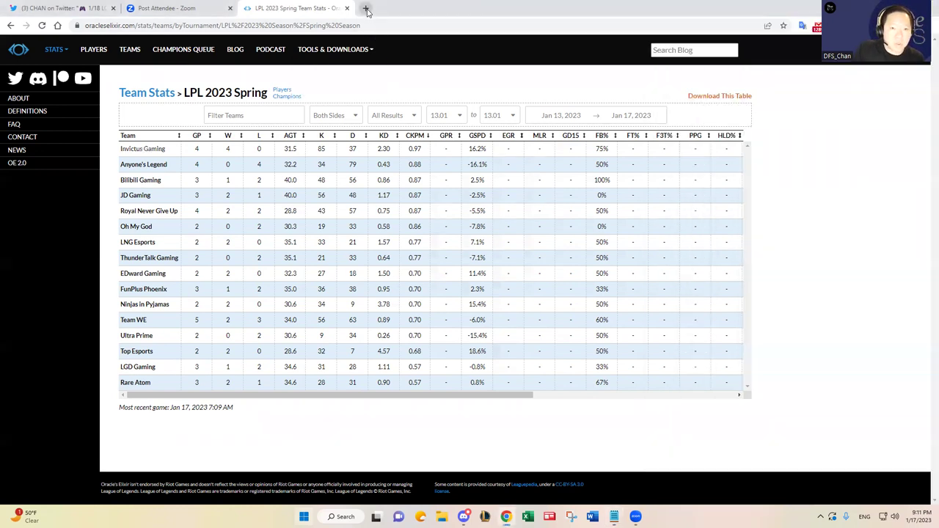
type("bov")
key("Return")
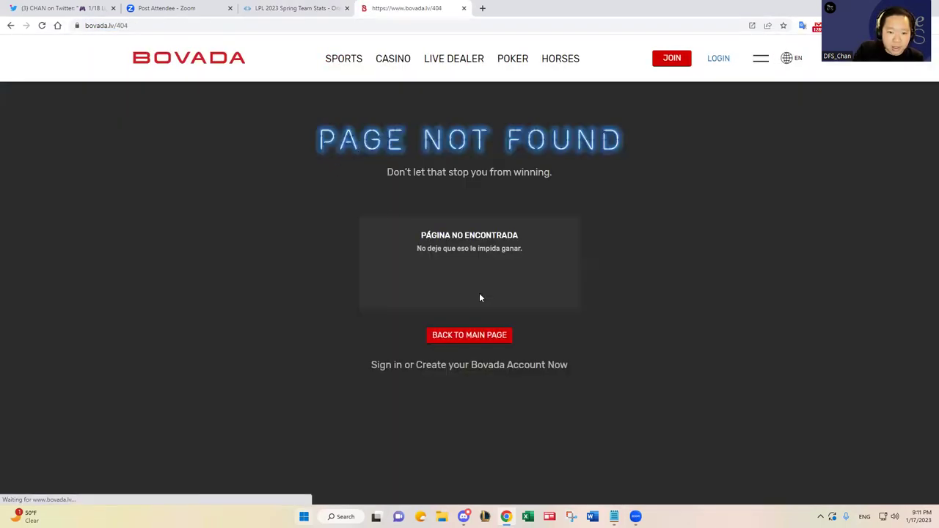
left_click(344, 59)
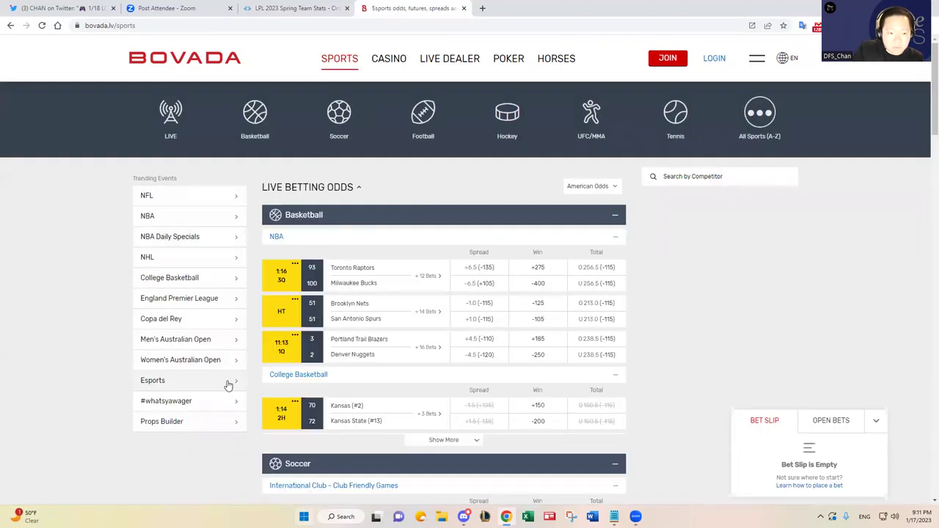
left_click(224, 380)
left_click(181, 225)
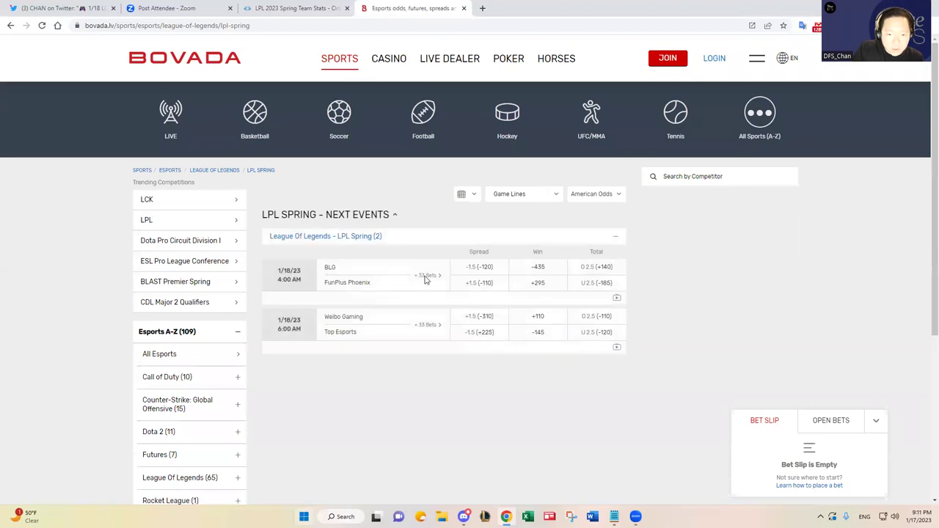
Open the BLG vs FunPlus Phoenix match and view the over/under lines in its kill props.
left_click(424, 279)
scroll(385, 318, "down", 2)
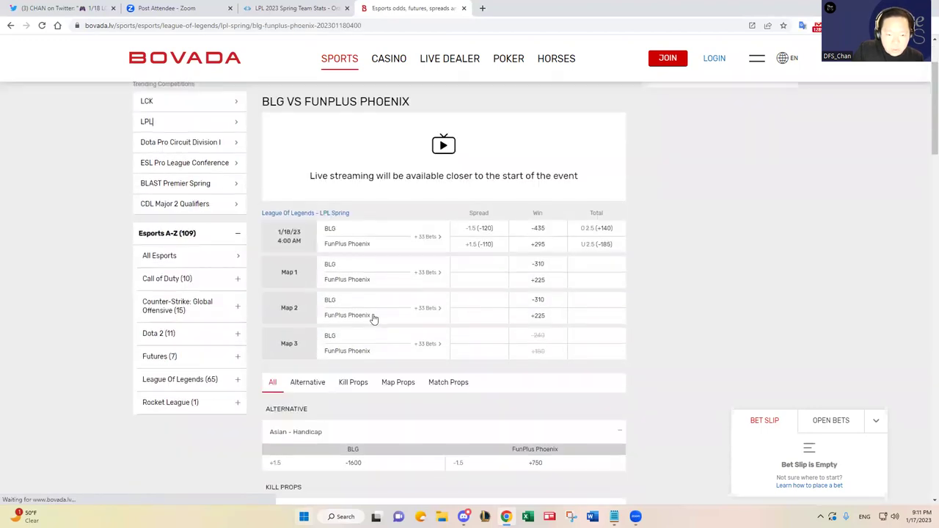
left_click(355, 384)
scroll(425, 323, "down", 5)
scroll(430, 316, "up", 1)
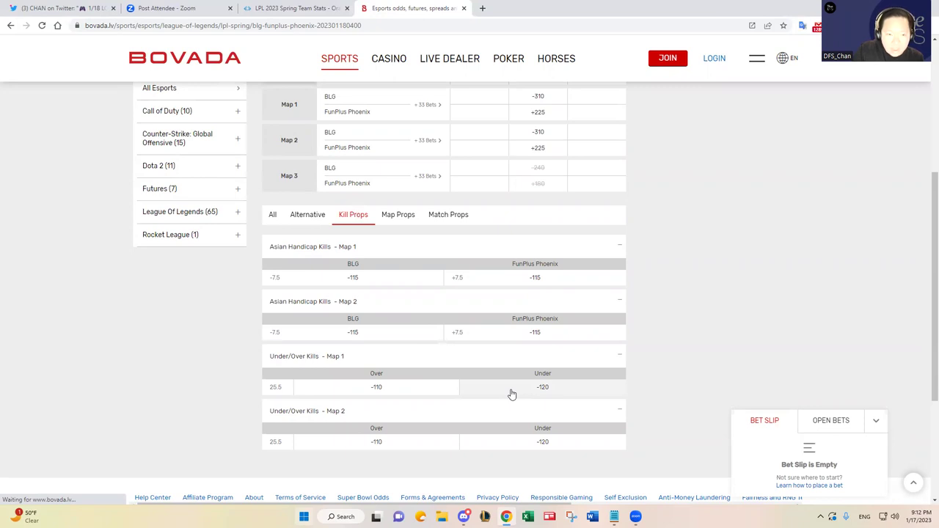
Add the line "Kills O/U: 25" to the BLG vs FPX notes in Notepad.
key("alt+Tab")
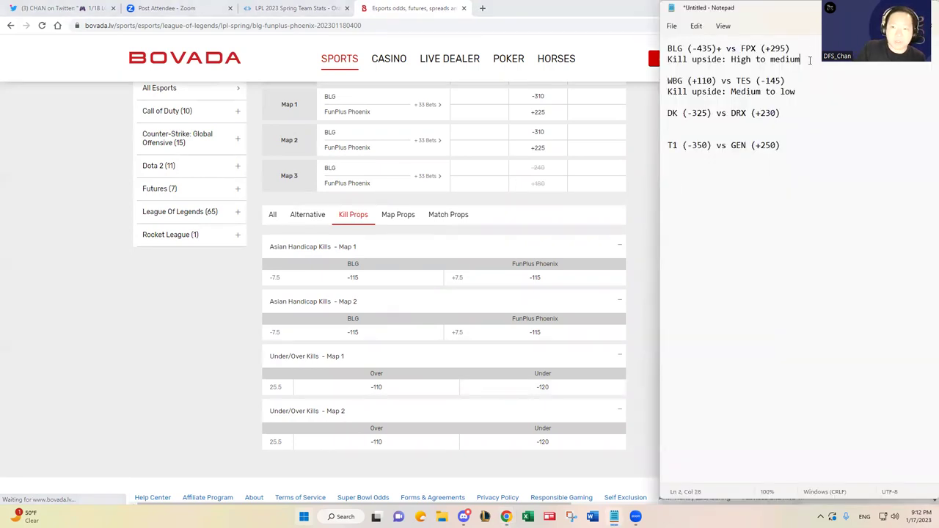
key("Return")
type("Kil")
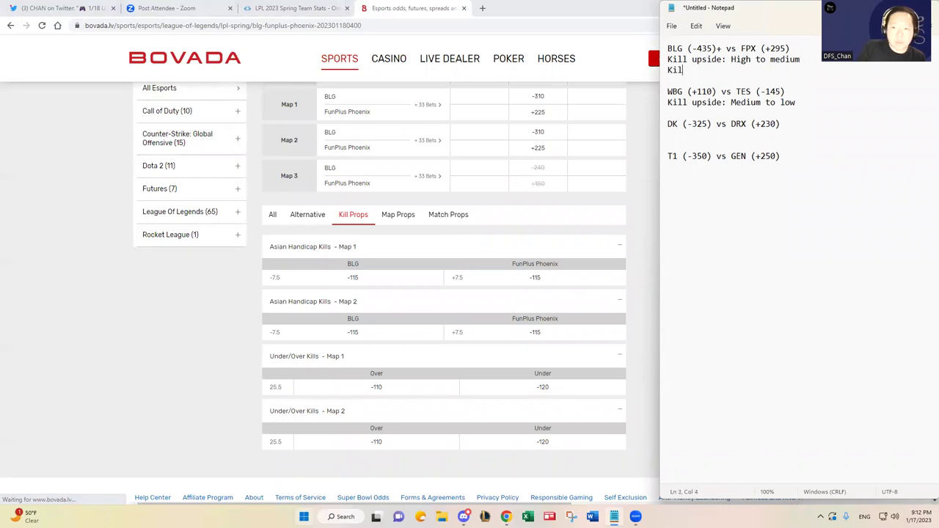
type("ls O/U: 25")
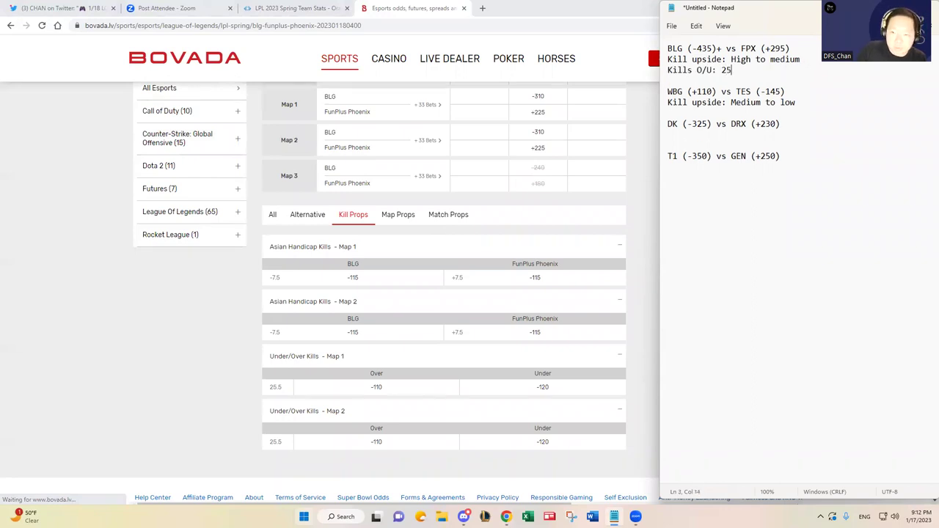
Return to Bovada's LPL Spring events and view the kill props for Weibo Gaming vs Top Esports.
left_click(10, 27)
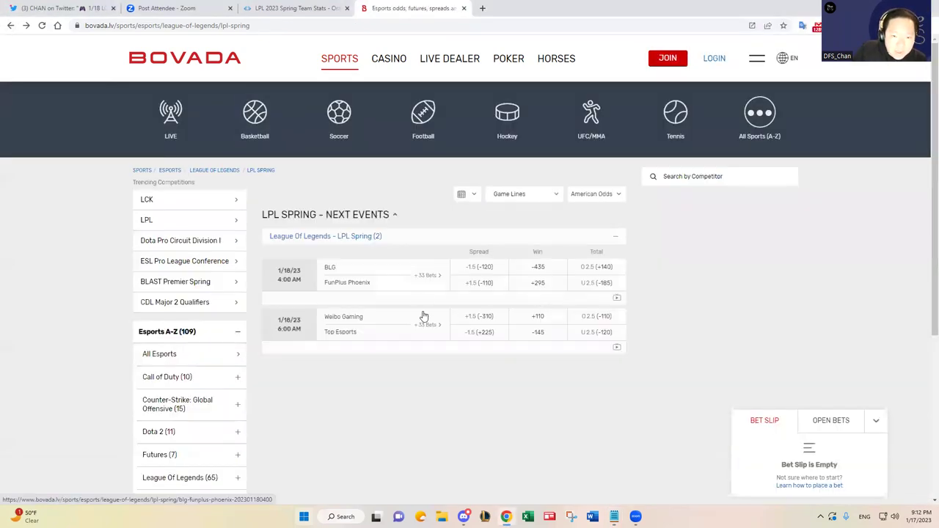
left_click(431, 327)
scroll(430, 325, "down", 3)
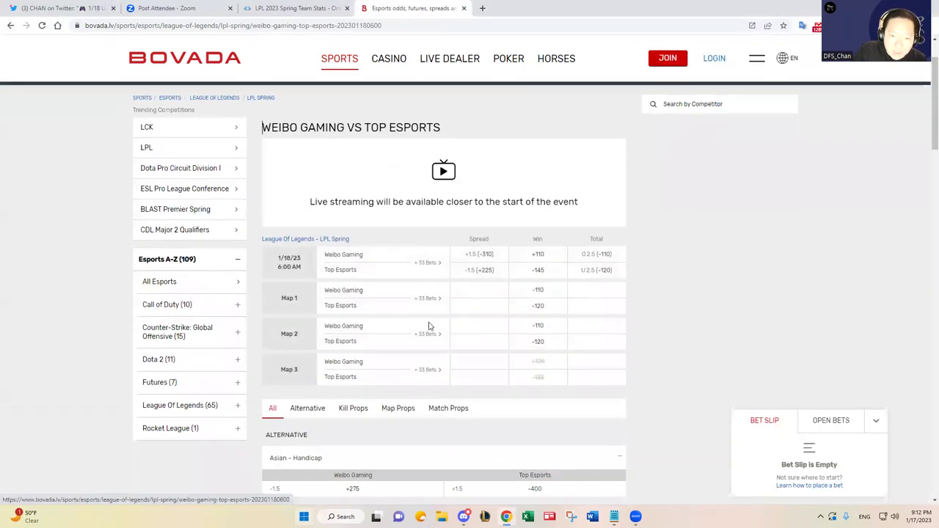
left_click(352, 285)
scroll(384, 283, "down", 2)
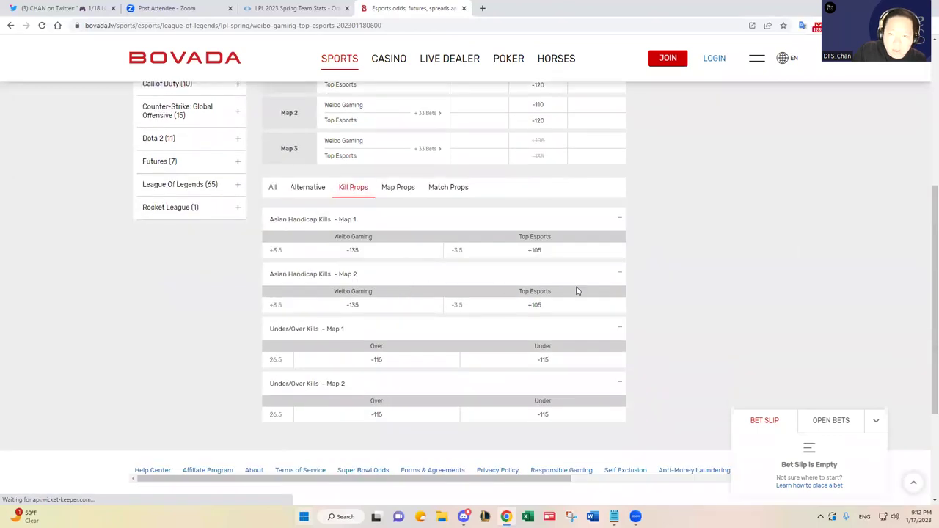
Add the line "Kills O/U: 26.5" to the WBG vs TES notes in Notepad.
key("alt+Tab")
left_click(825, 107)
key("Return")
type("Kil")
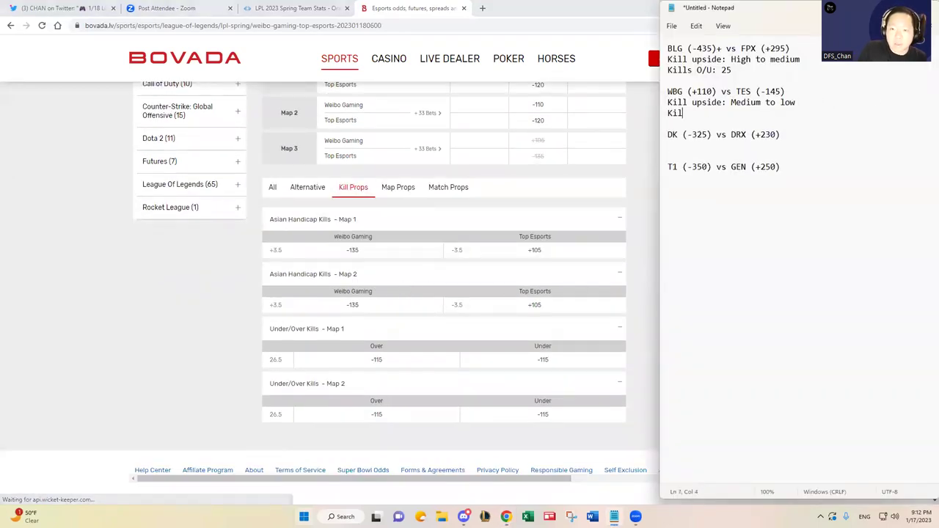
type("ls O/U:")
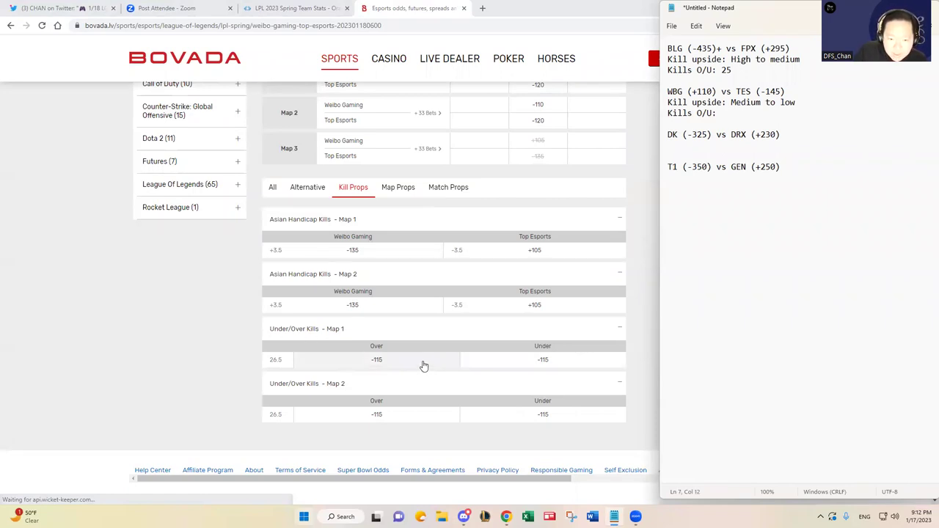
type("26.5")
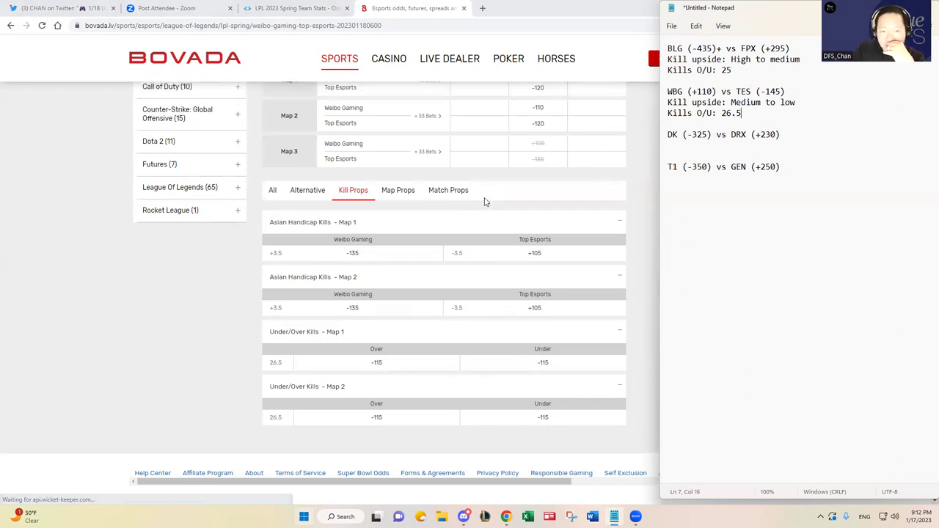
Compare the kill upside and kills over/under notes of the WBG vs TES and BLG vs FPX matchups.
scroll(501, 210, "up", 2)
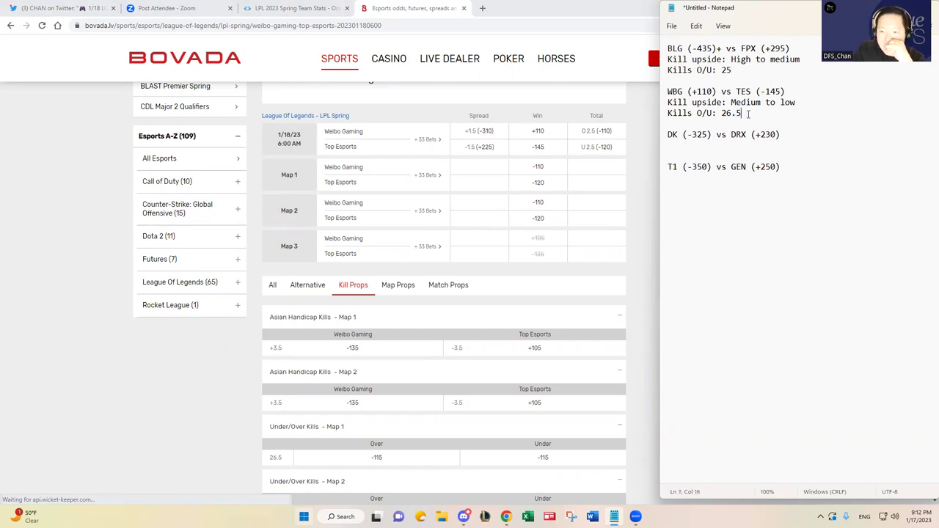
left_click_drag(793, 104, 731, 104)
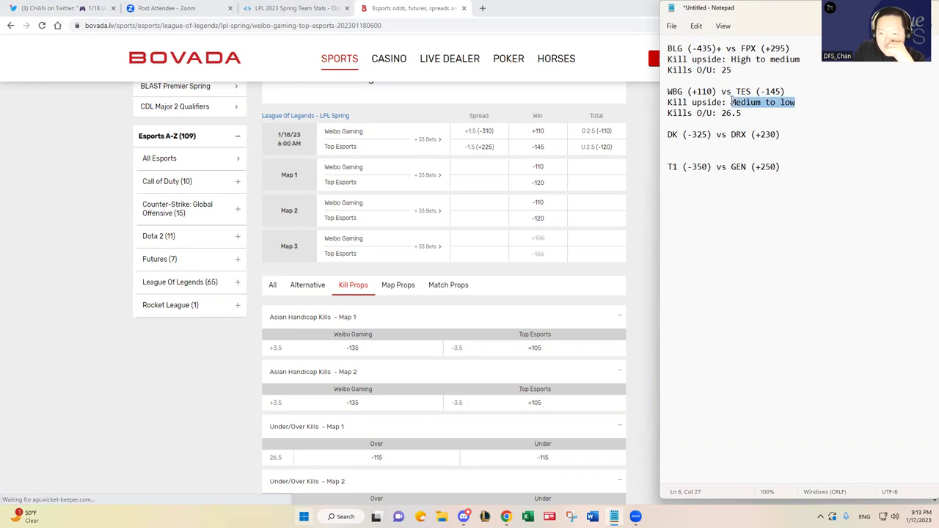
left_click(764, 115)
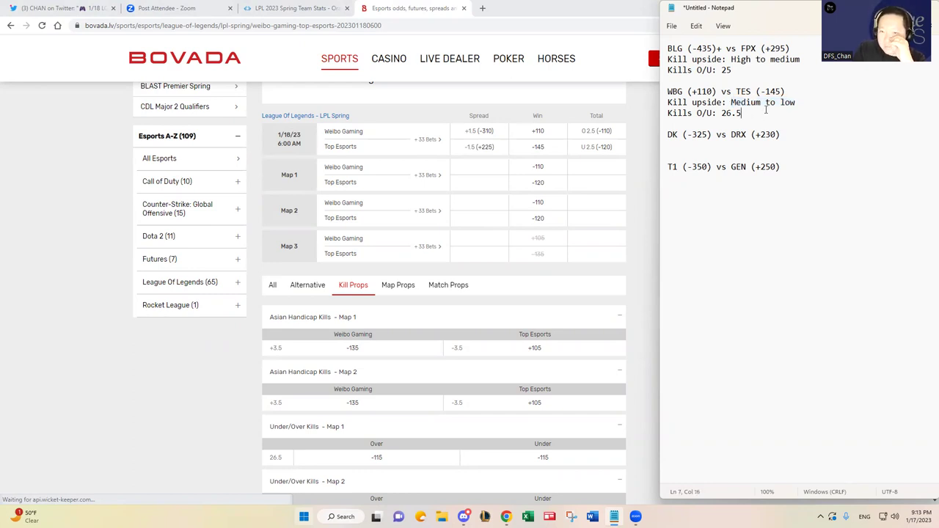
left_click_drag(667, 49, 734, 71)
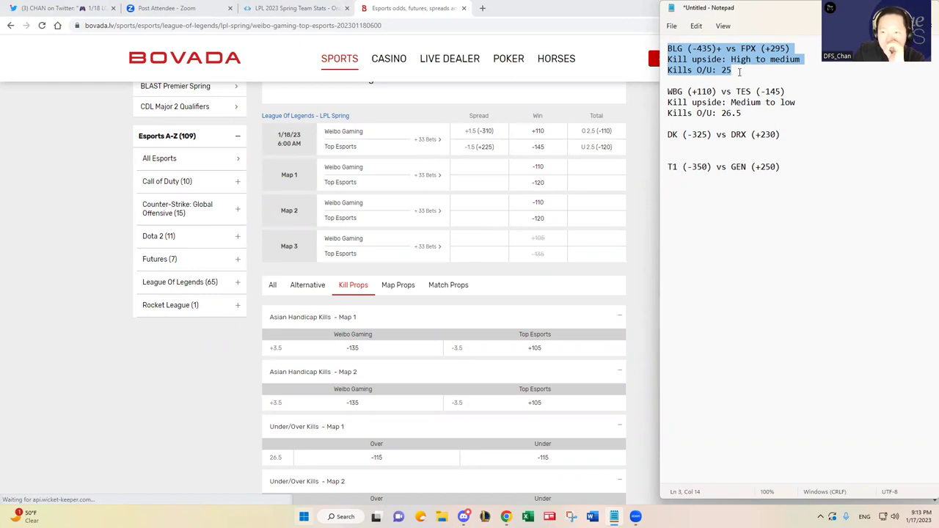
left_click(739, 71)
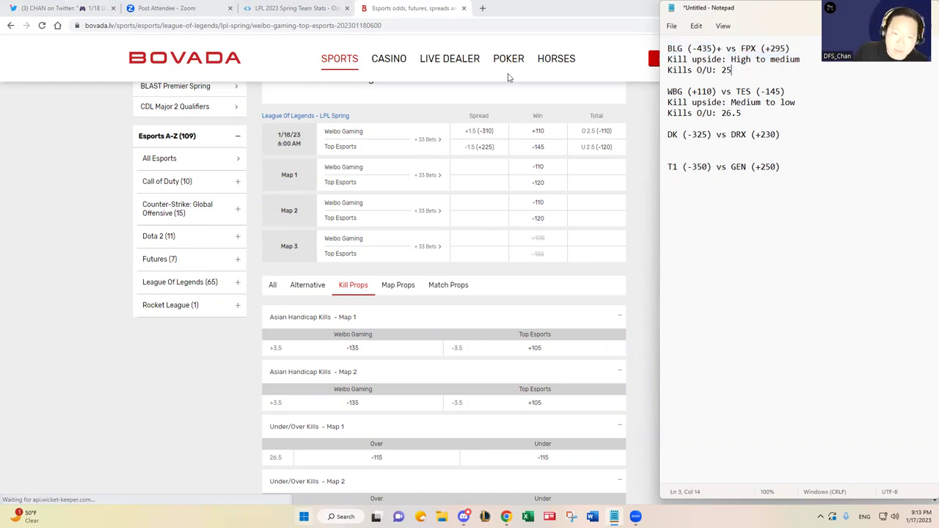
Check Bovada's LCK Spring odds, then highlight the expected DK and DRX lineups in the starters tweet.
left_click(11, 25)
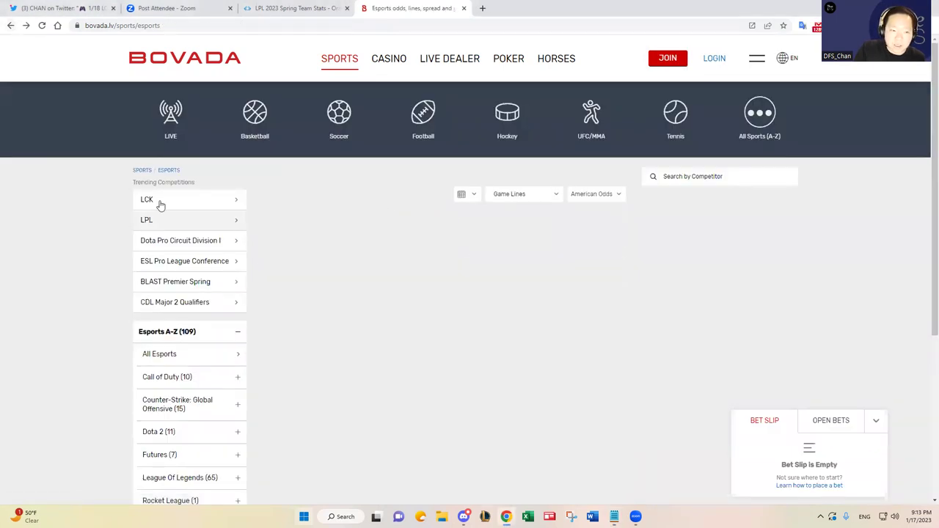
left_click(158, 200)
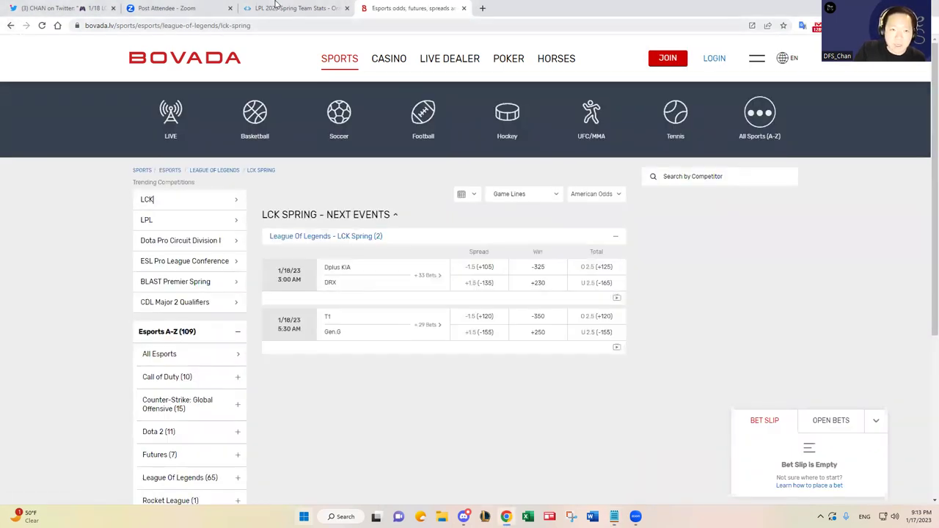
left_click(55, 8)
key("alt+Tab")
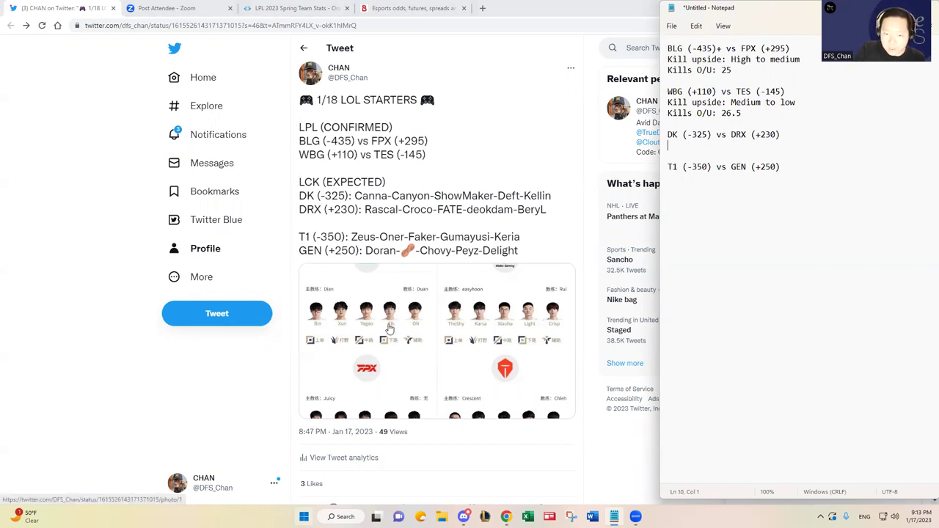
left_click_drag(300, 195, 561, 207)
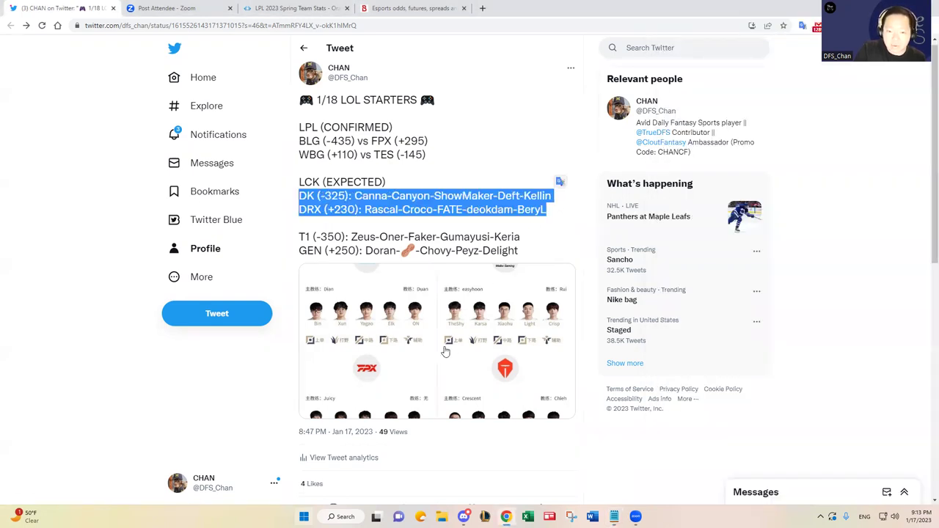
Search the web for "dwg kia" and open the Dplus KIA Leaguepedia page before returning to the starters tweet.
key("alt+Tab")
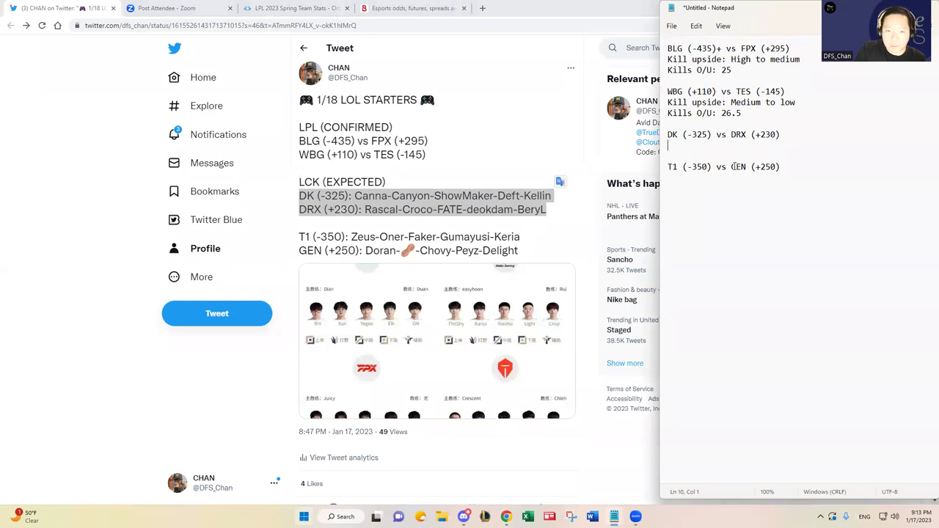
left_click(482, 8)
type("dwg kia")
key("Return")
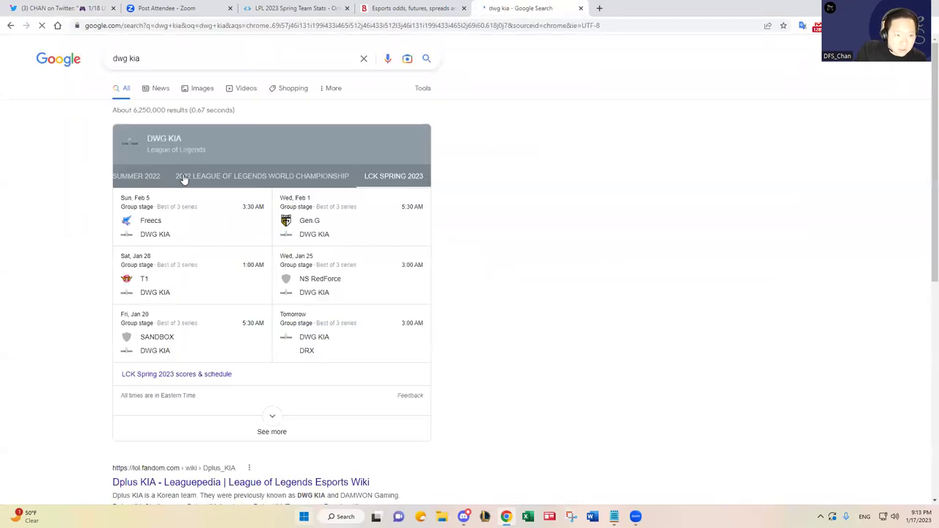
scroll(186, 237, "down", 3)
left_click(221, 285)
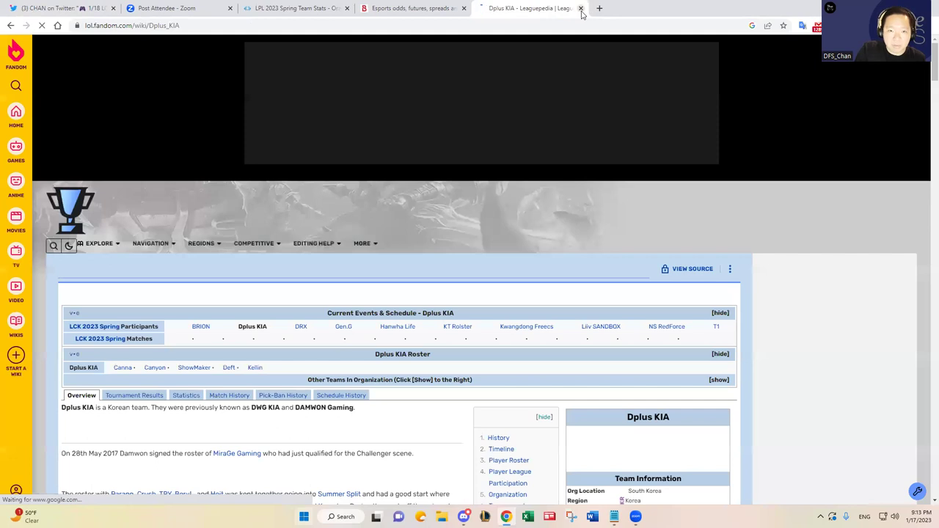
key("ctrl+1")
Examine the expected DRX lineup in the starters tweet player by player, highlighting Croco, deokdam, BeryL and the full roster.
left_click_drag(298, 195, 552, 210)
left_click(553, 209)
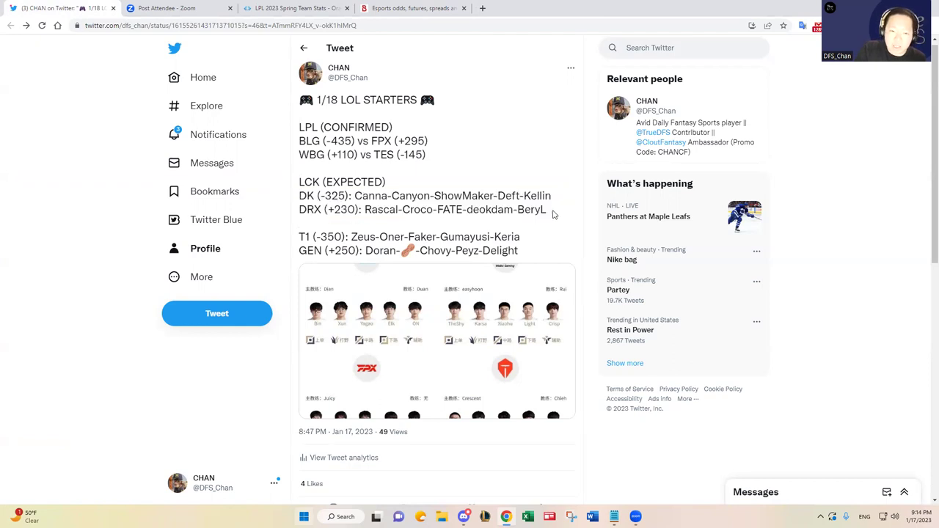
left_click_drag(307, 220, 301, 212)
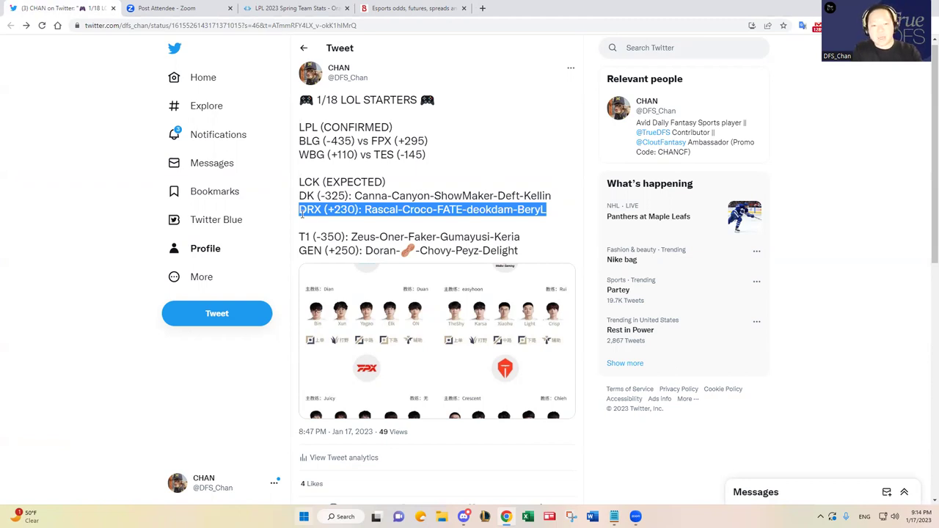
mouse_move(301, 213)
left_mouse_down()
mouse_move(575, 209)
mouse_move(293, 210)
left_mouse_up()
left_click(414, 211)
left_click_drag(363, 211, 517, 212)
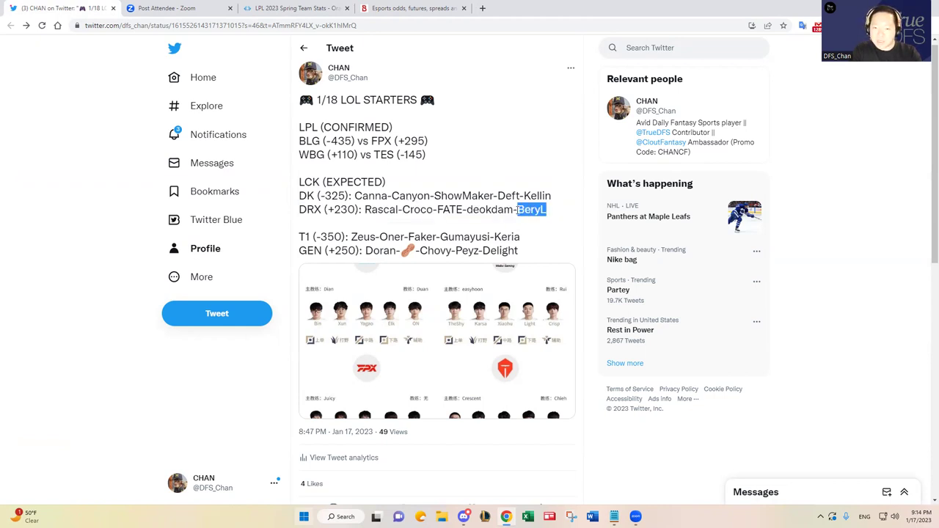
left_click_drag(547, 212, 365, 211)
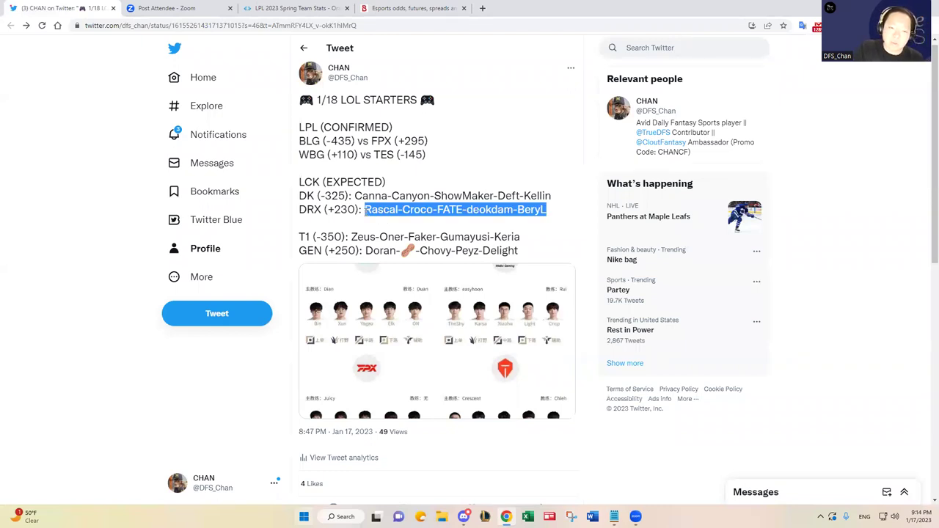
left_click(365, 210)
left_click_drag(366, 210, 433, 211)
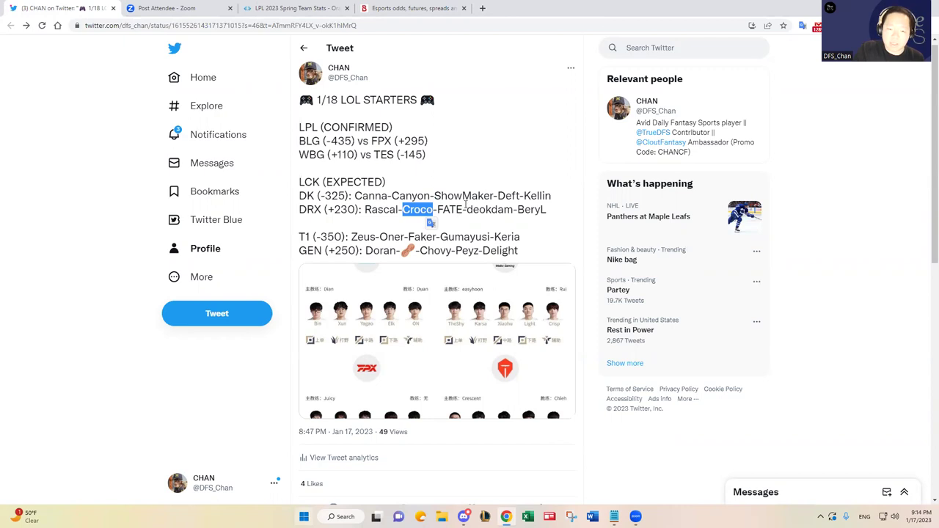
left_click_drag(466, 211, 512, 210)
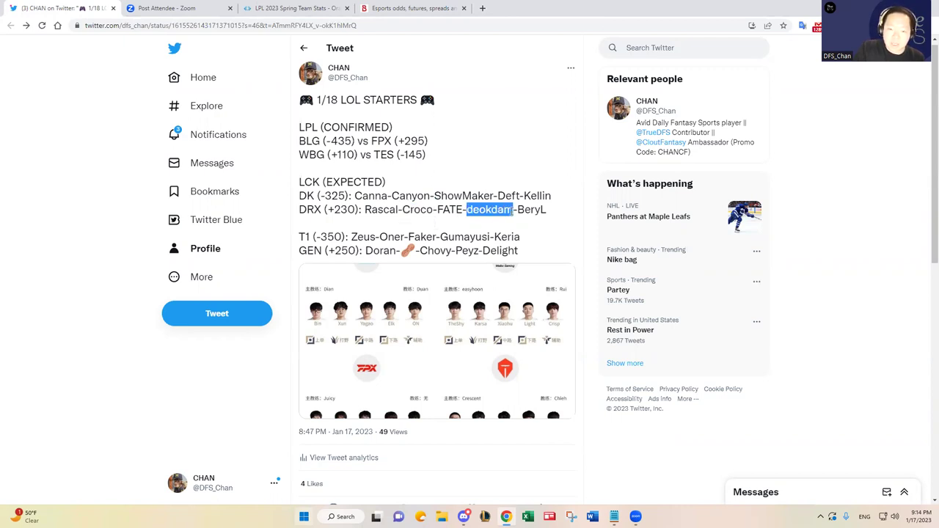
left_click(544, 208)
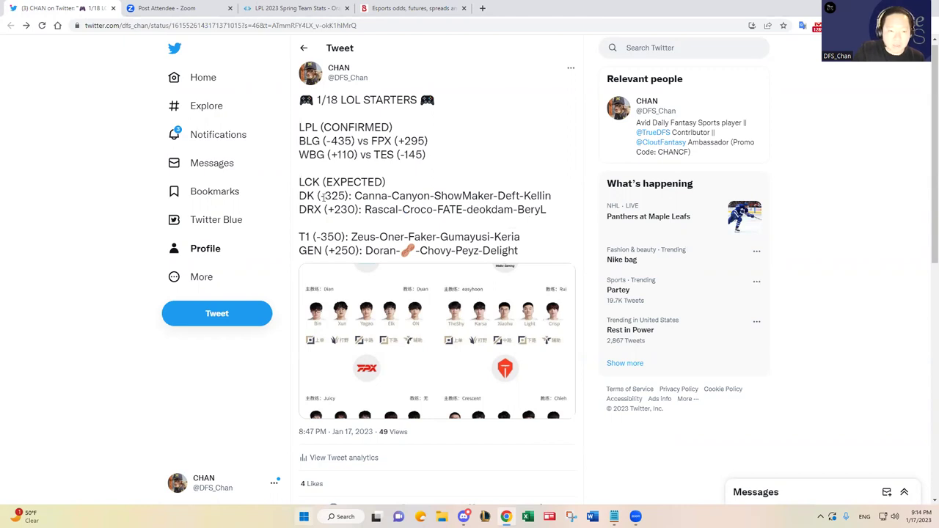
left_click_drag(550, 210, 542, 211)
left_click_drag(327, 219, 291, 212)
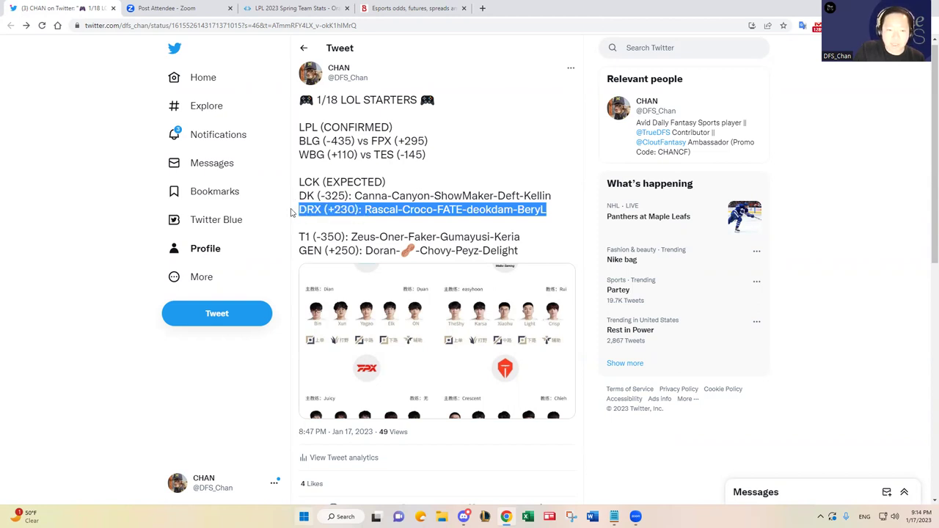
Compare the DK and DRX lineups in the tweet, highlighting Canyon-ShowMaker against Croco-FATE as well as Canna.
left_click_drag(298, 195, 556, 201)
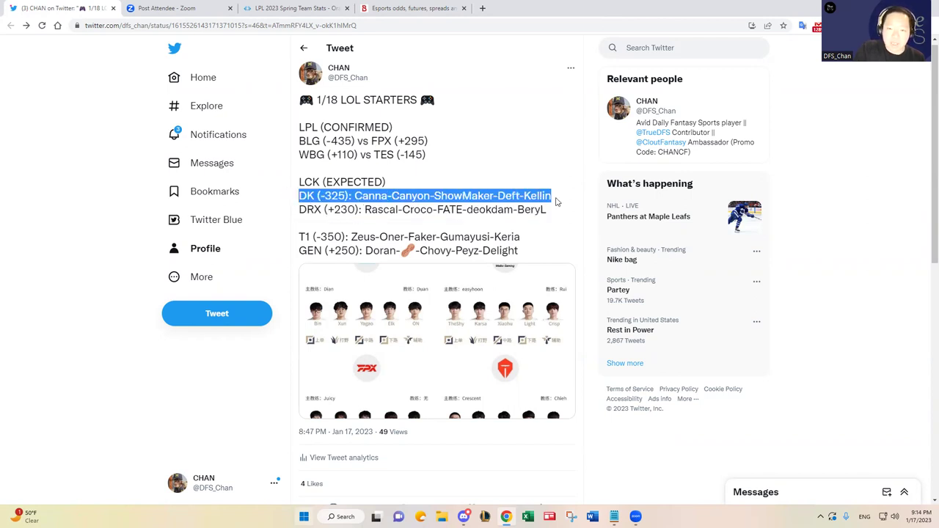
left_click(390, 196)
left_click_drag(391, 197, 494, 197)
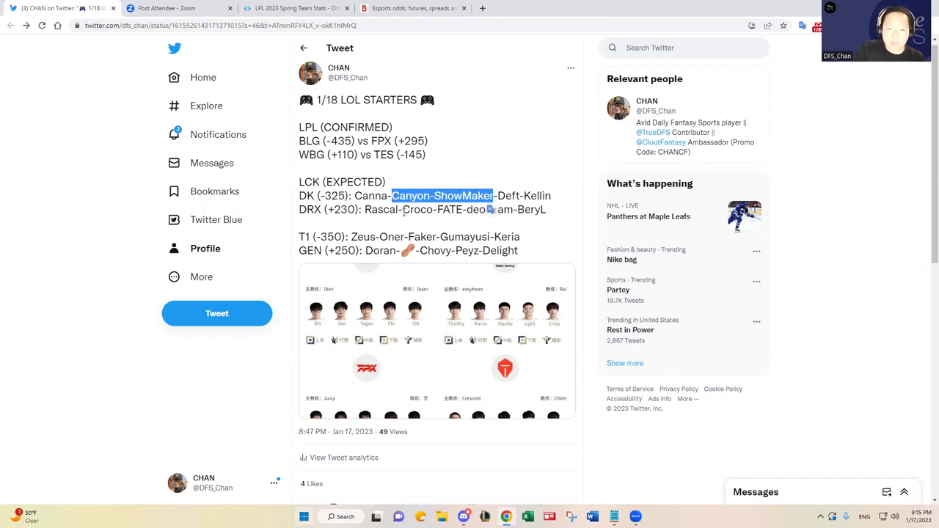
left_click_drag(403, 211, 464, 211)
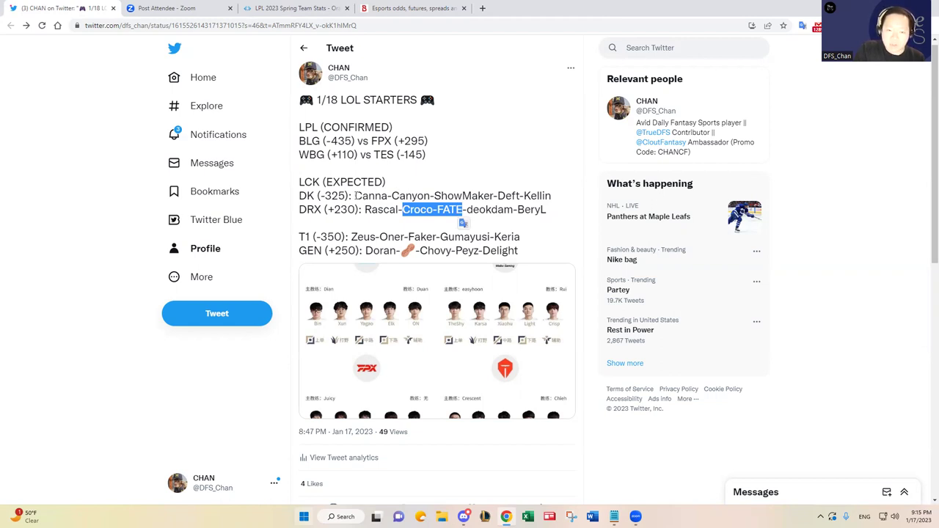
left_click_drag(357, 195, 552, 191)
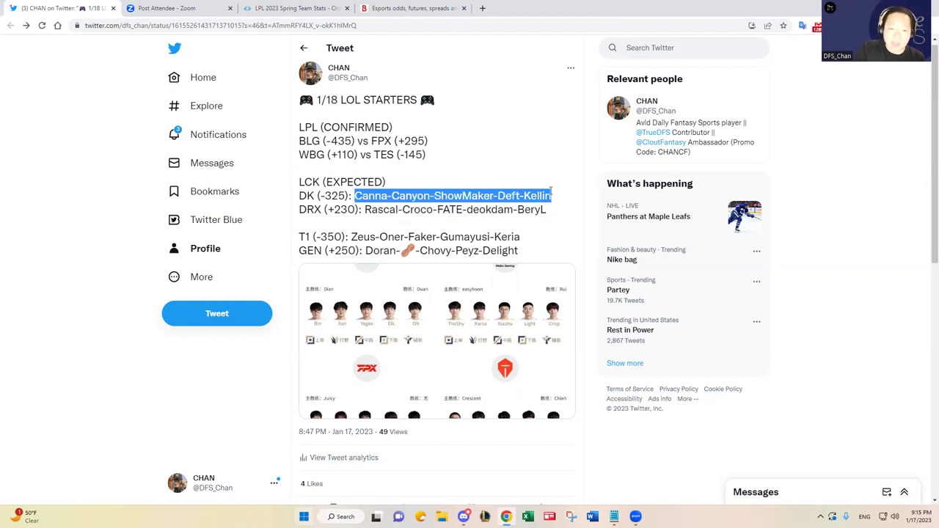
left_click_drag(355, 196, 386, 196)
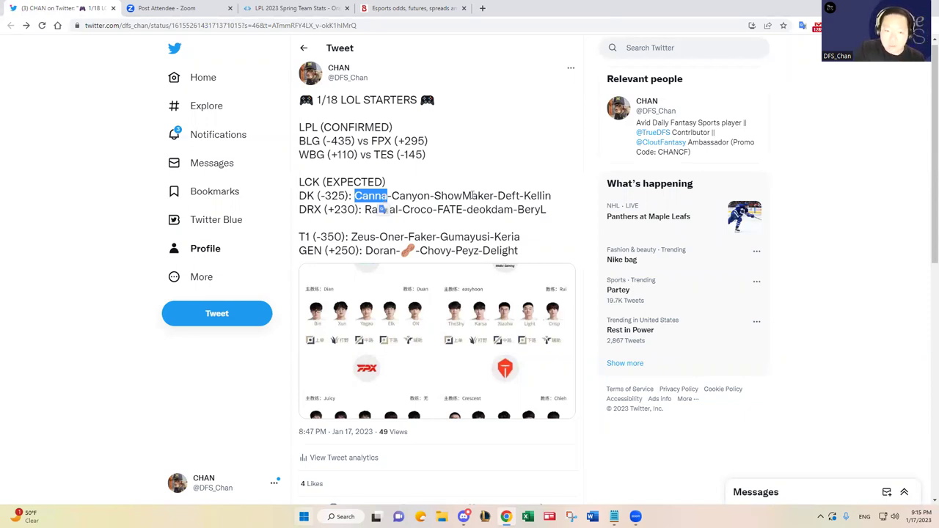
left_click_drag(355, 196, 387, 197)
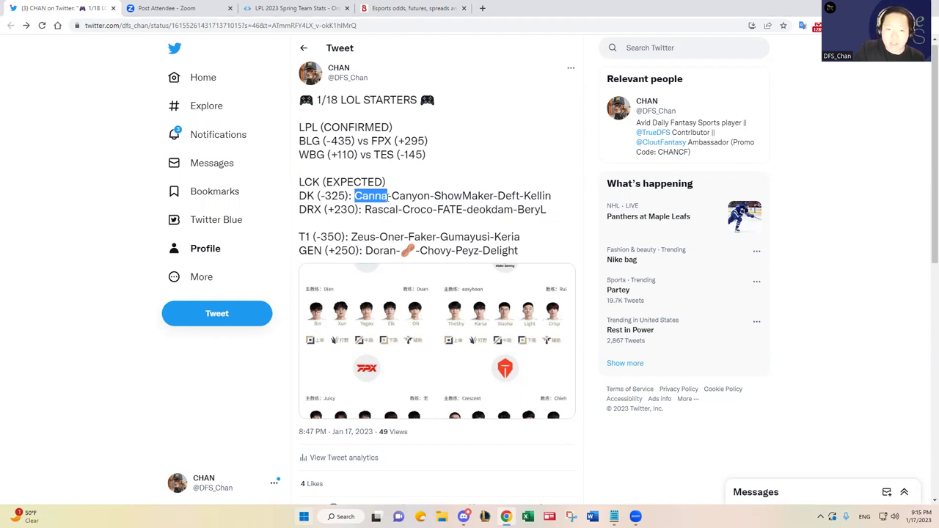
left_click_drag(387, 197, 521, 210)
left_click_drag(326, 210, 546, 210)
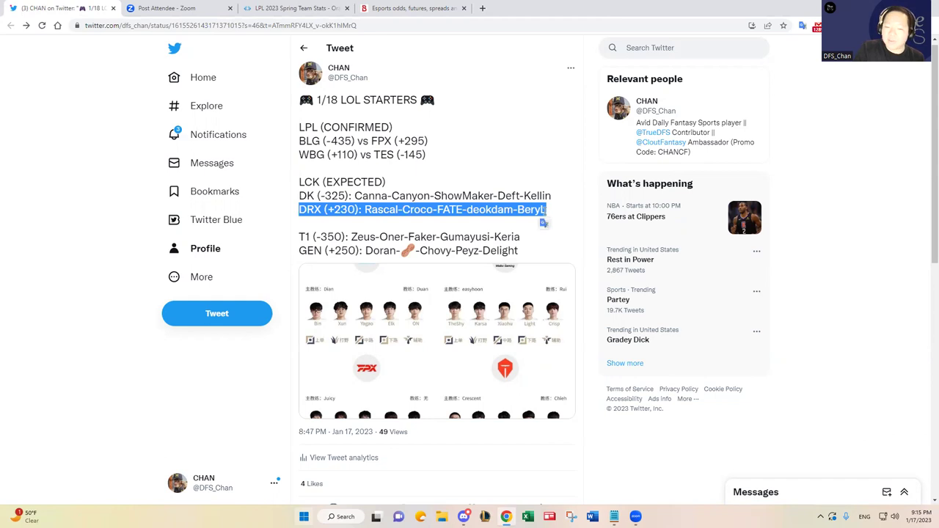
Review DK's Deft-Kellin pair, its full lineup and the Canyon-ShowMaker pair by highlighting them in the tweet.
left_click(586, 194)
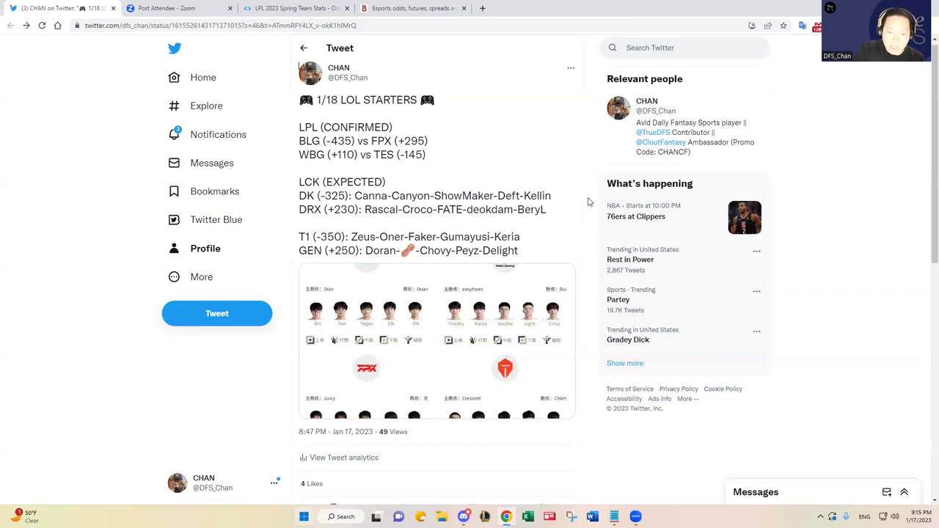
left_click_drag(557, 199, 499, 195)
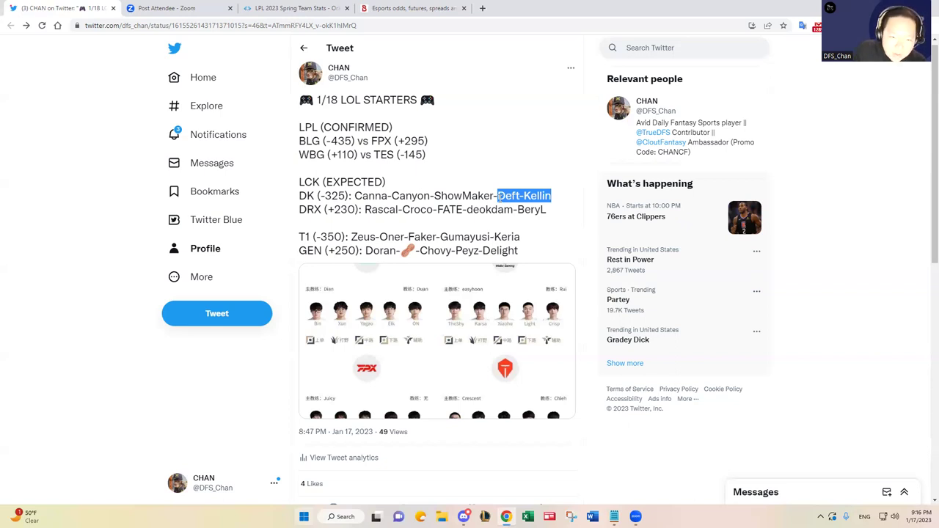
left_click_drag(499, 196, 297, 201)
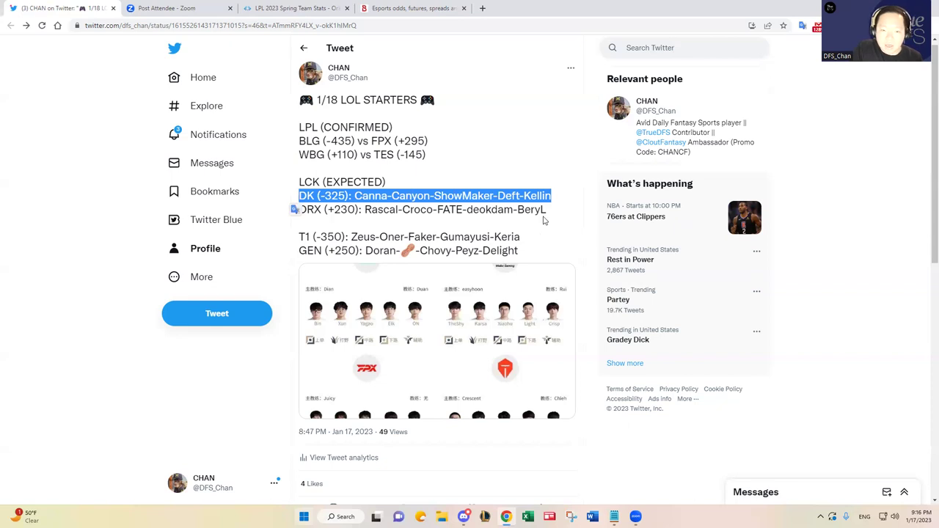
left_click(396, 196)
left_click_drag(395, 196, 495, 196)
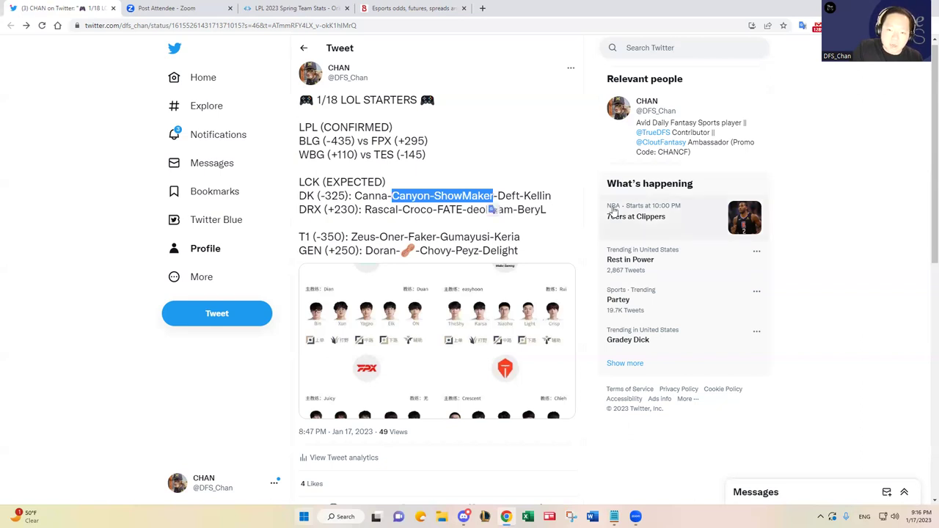
Switch to Notepad and add a "Kill upside:" label beneath the DK vs DRX matchup.
key("alt+Tab")
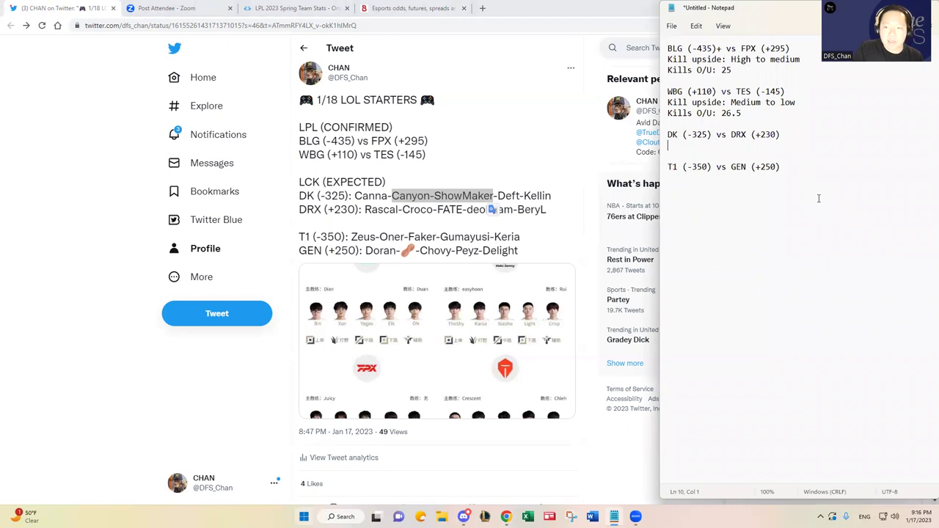
type("Kill upside:")
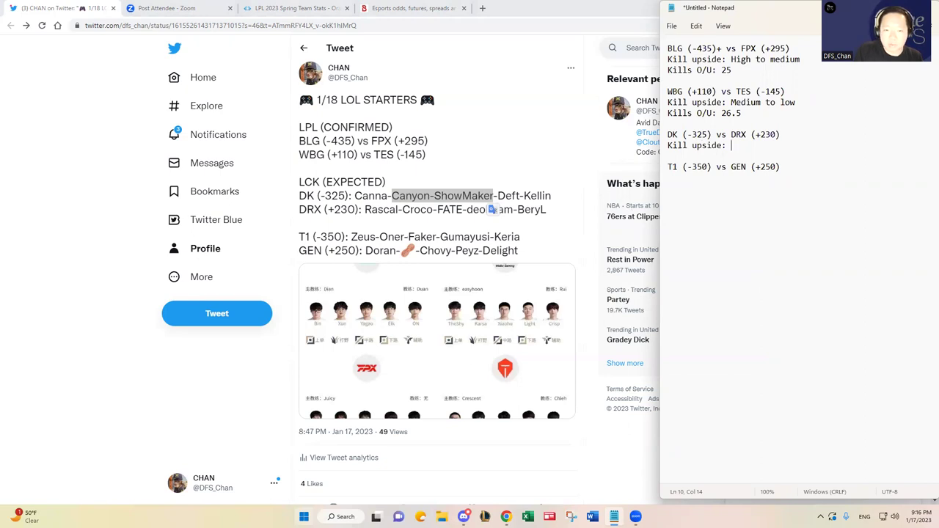
Open the LCK 2022 Summer team stats on Oracle's Elixir and sort the teams by CKPM in descending order.
left_click(304, 7)
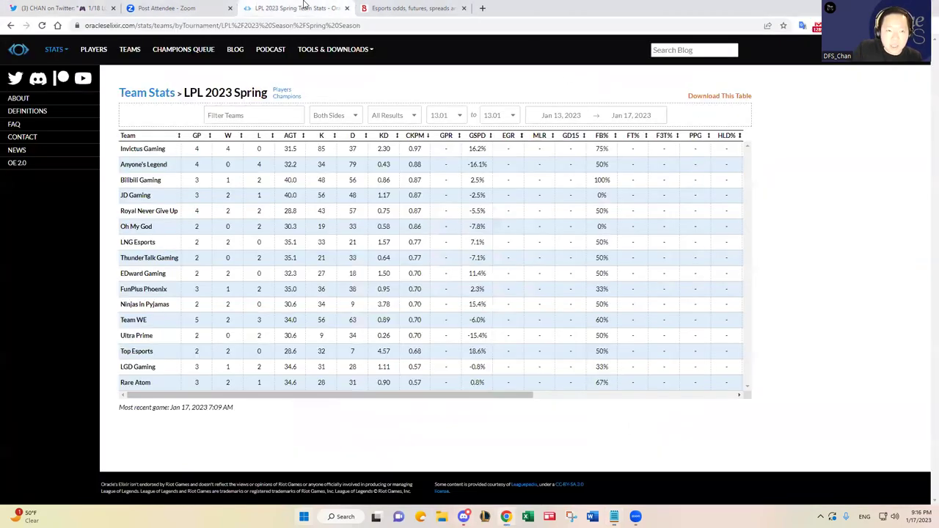
left_click(140, 93)
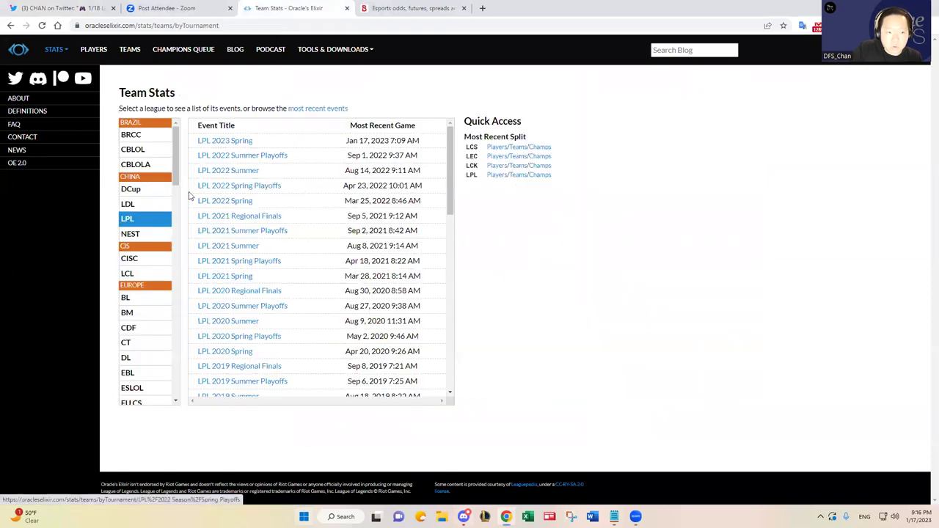
scroll(143, 286, "down", 8)
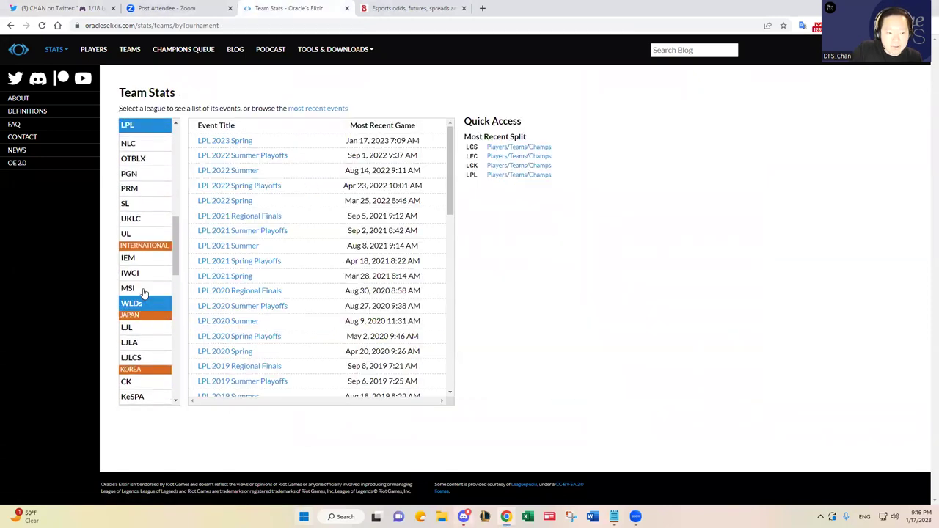
scroll(147, 291, "down", 4)
left_click(152, 279)
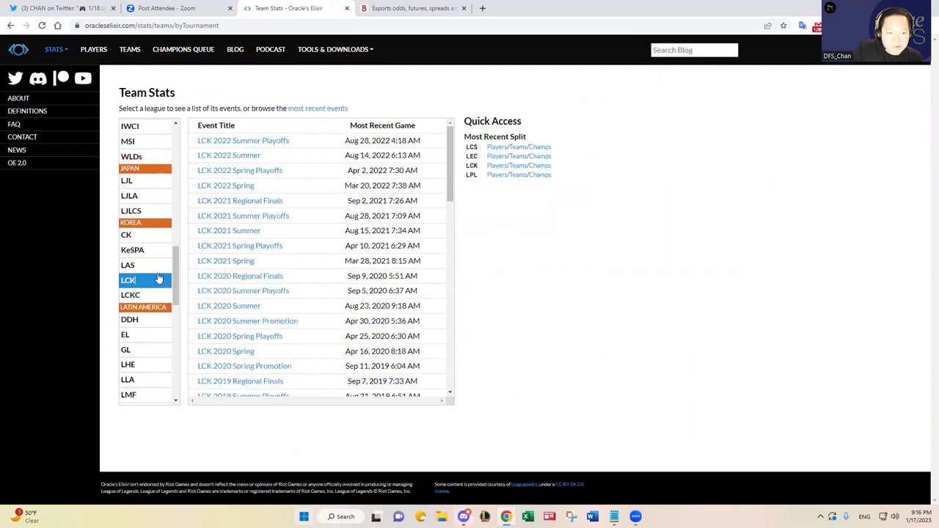
left_click(256, 155)
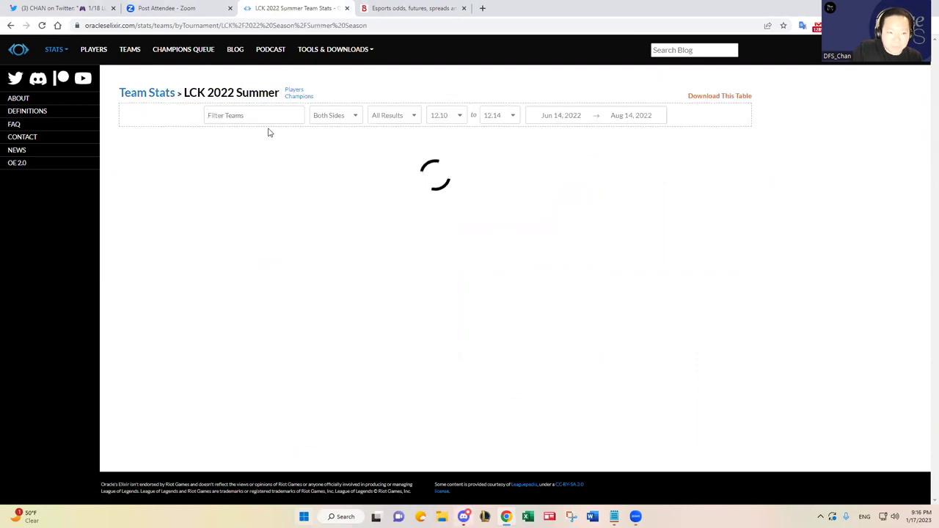
left_click(265, 115)
left_click(437, 173)
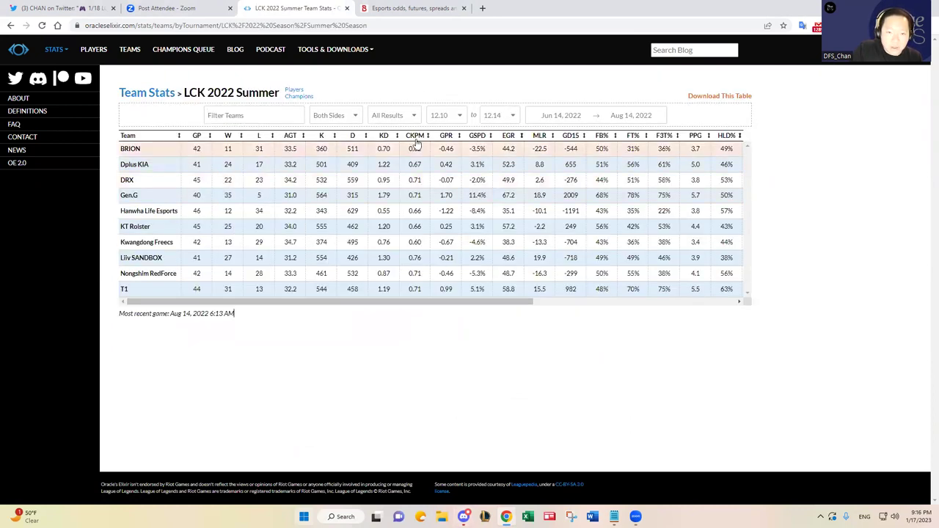
left_click(416, 136)
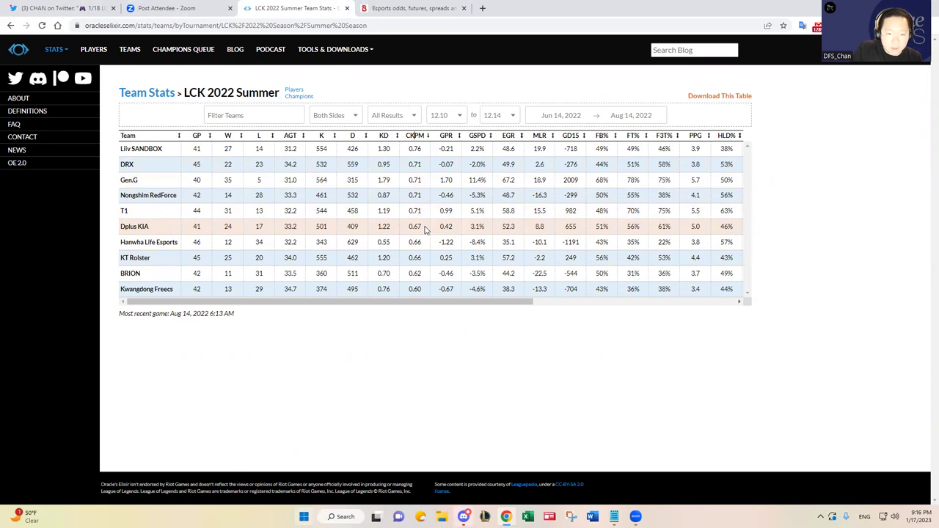
Check the DK and DRX CKPM against the notes and enter "Medium to low" as their kill upside in Notepad.
key("alt+Tab")
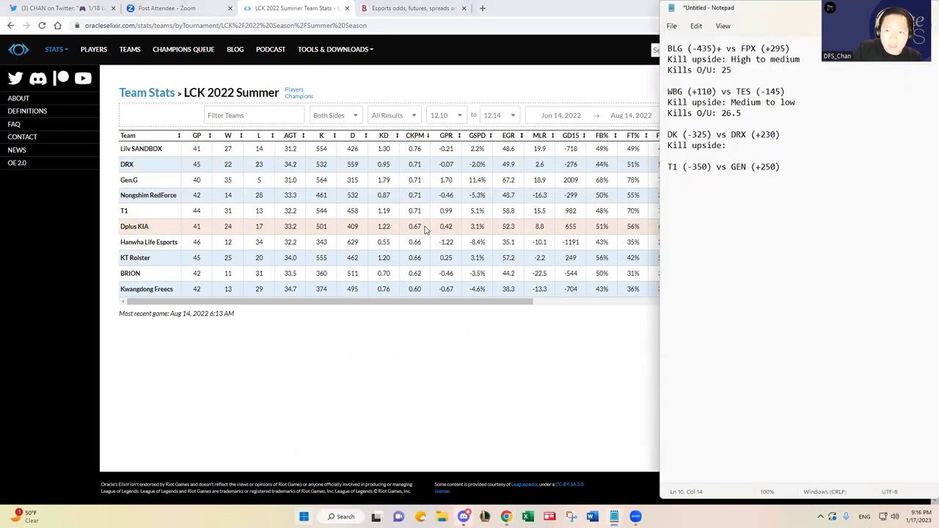
key("alt+Tab")
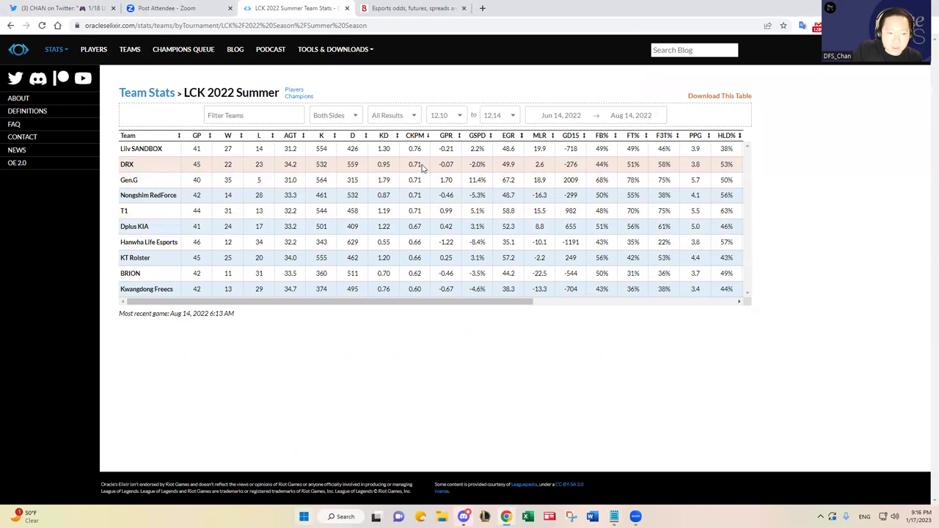
key("alt+Tab")
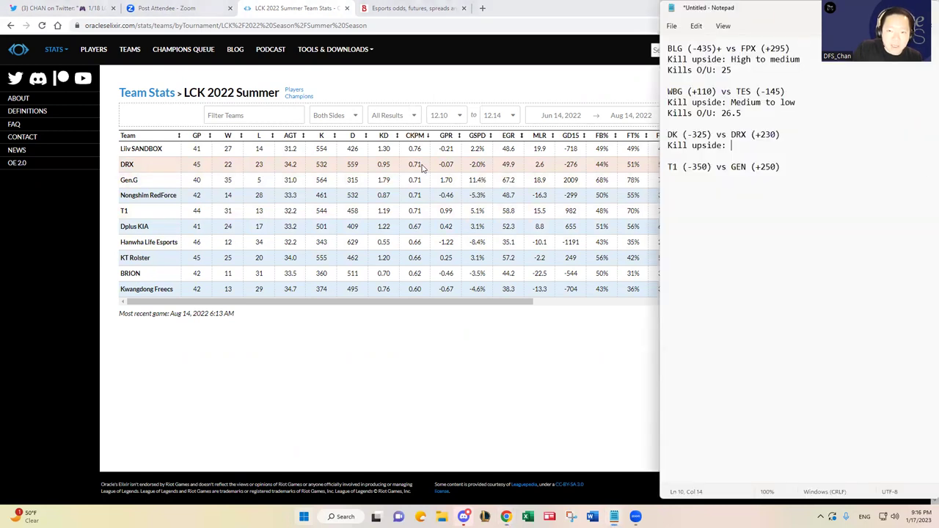
type("Medium to low")
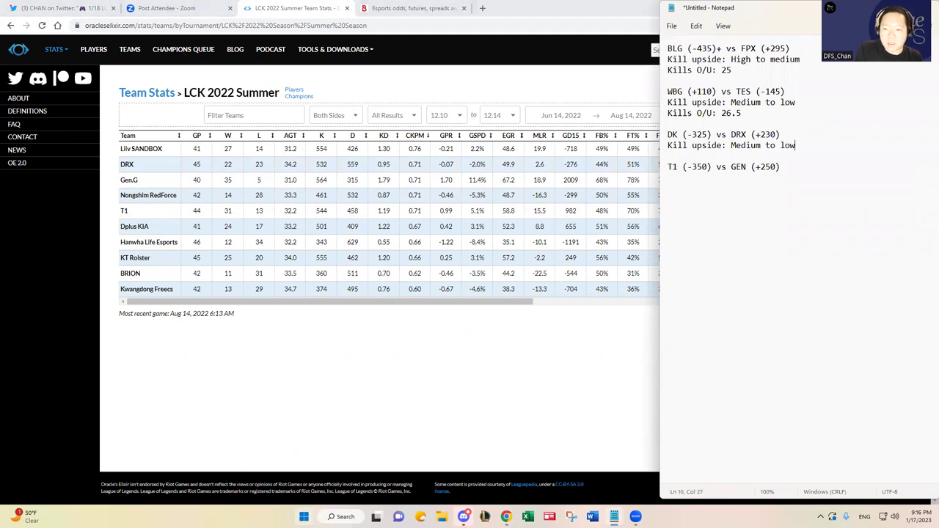
Look up the Dplus KIA vs DRX kill props on Bovada and add "Kills O/U: 23" beneath the DK vs DRX matchup in Notepad.
key("Return")
type("Kills O/U:")
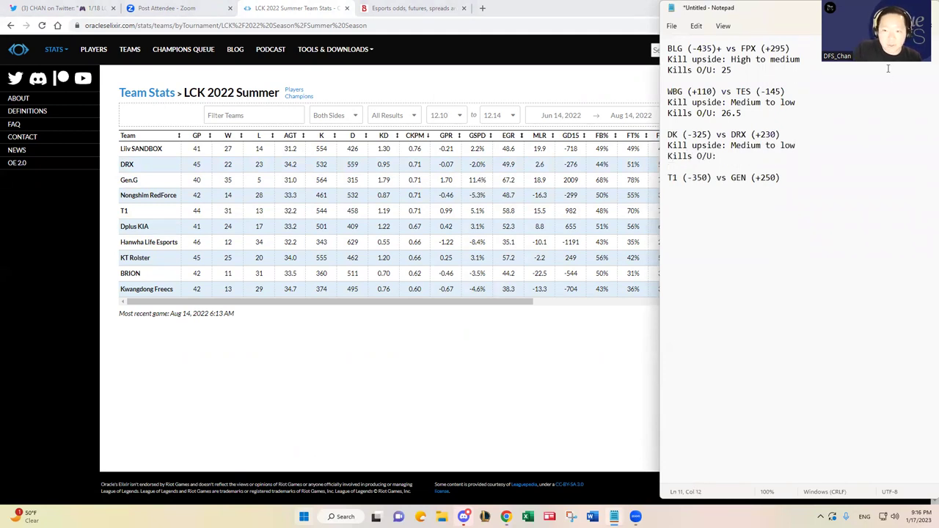
left_click(432, 11)
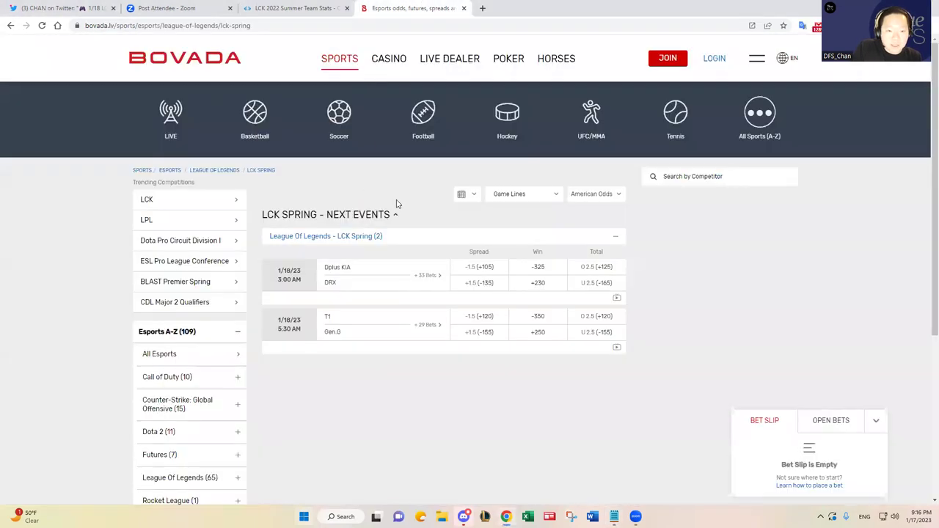
left_click(434, 276)
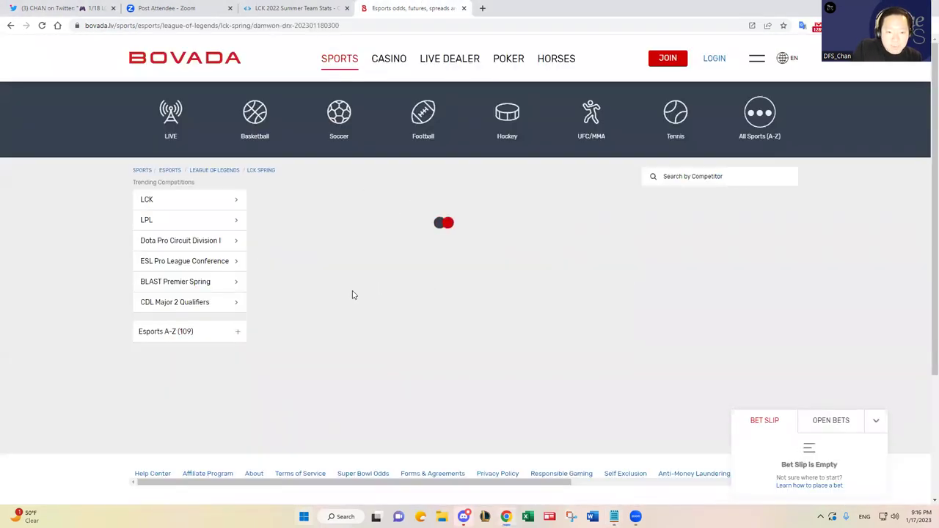
scroll(352, 293, "down", 3)
left_click(354, 202)
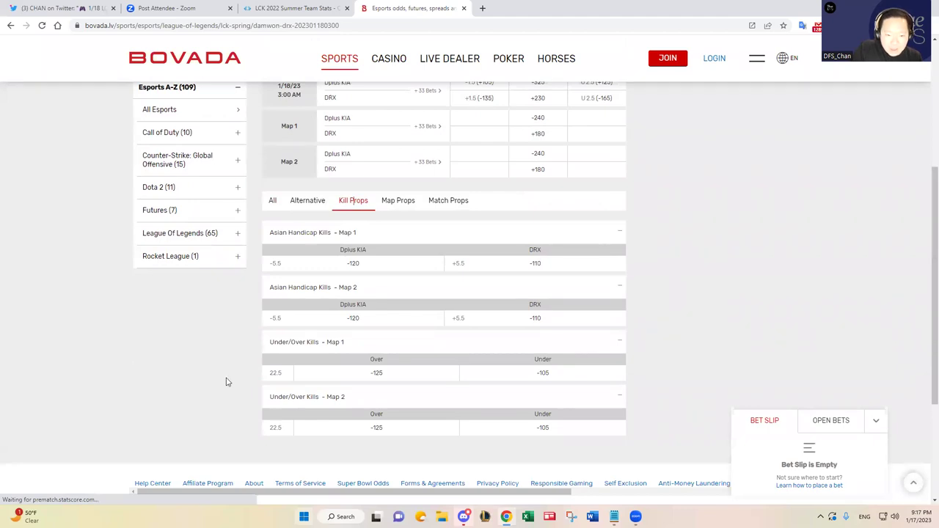
key("alt+Tab")
type("23")
left_click(803, 179)
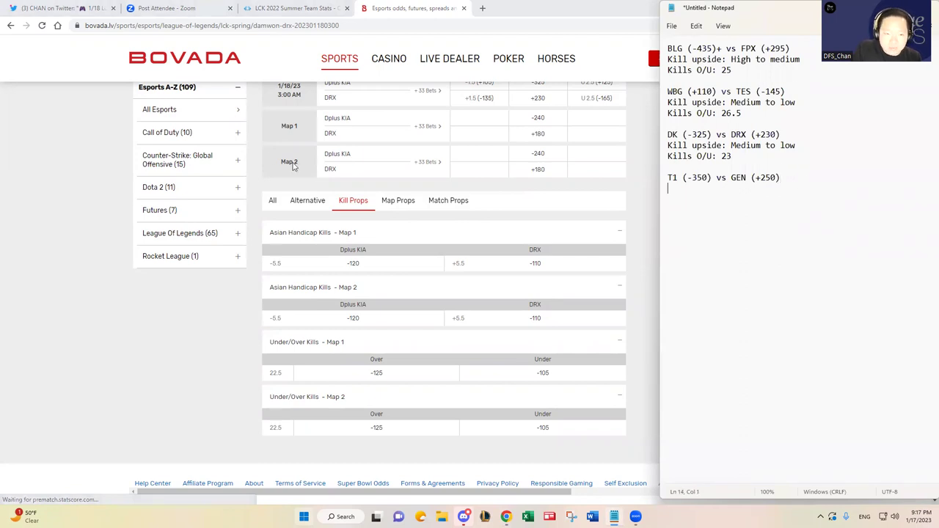
Return Bovada to the LCK Spring events, switch to the lineup tweet, and highlight T1's lineup and GEN's Doran-to-Chovy trio and Peyz.
left_click(10, 25)
left_click(252, 6)
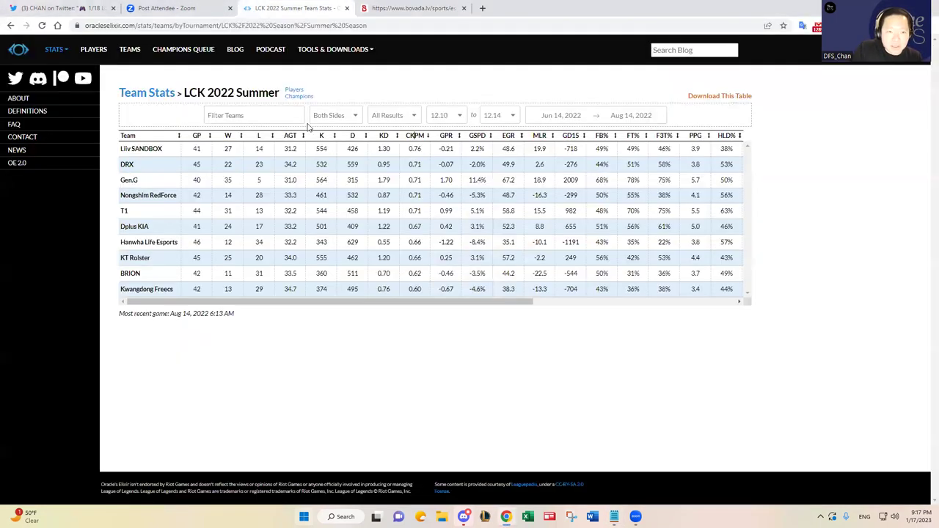
key("alt+Tab")
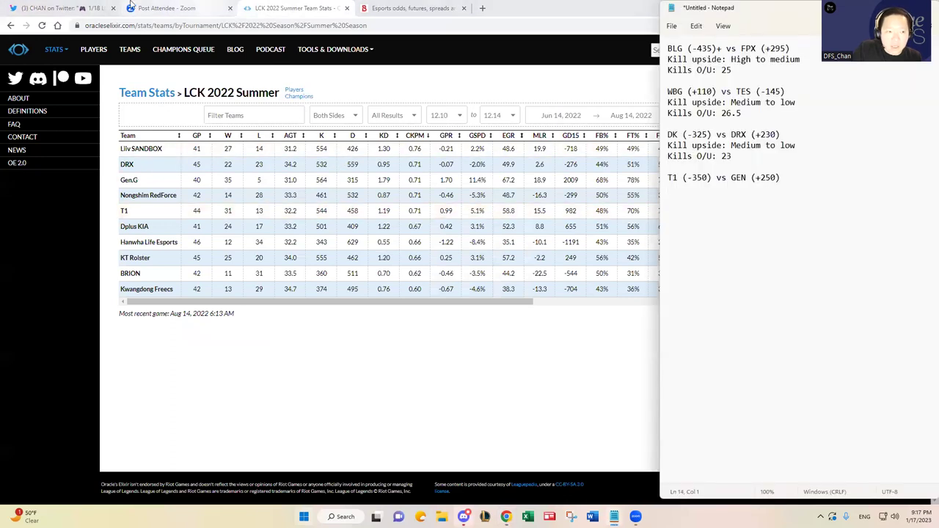
left_click(58, 8)
left_click_drag(352, 236, 528, 240)
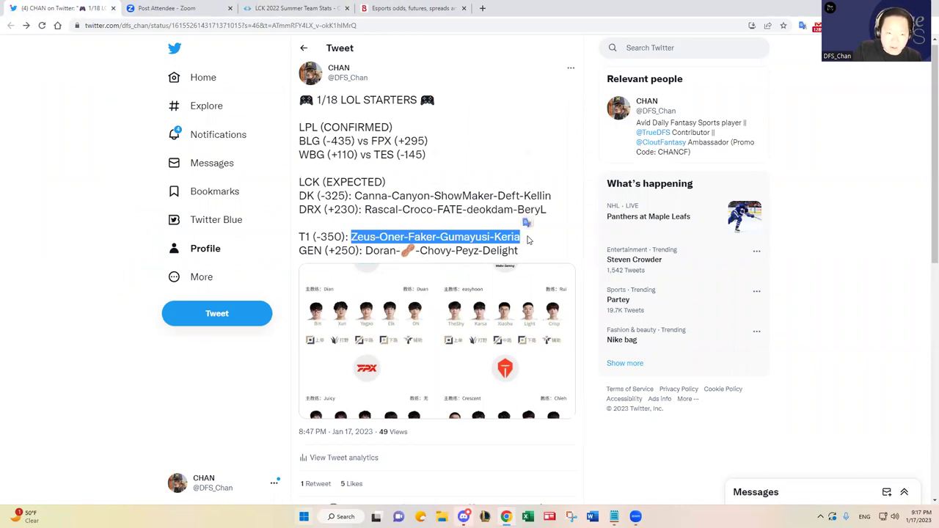
left_click(299, 250)
left_click_drag(300, 250, 363, 250)
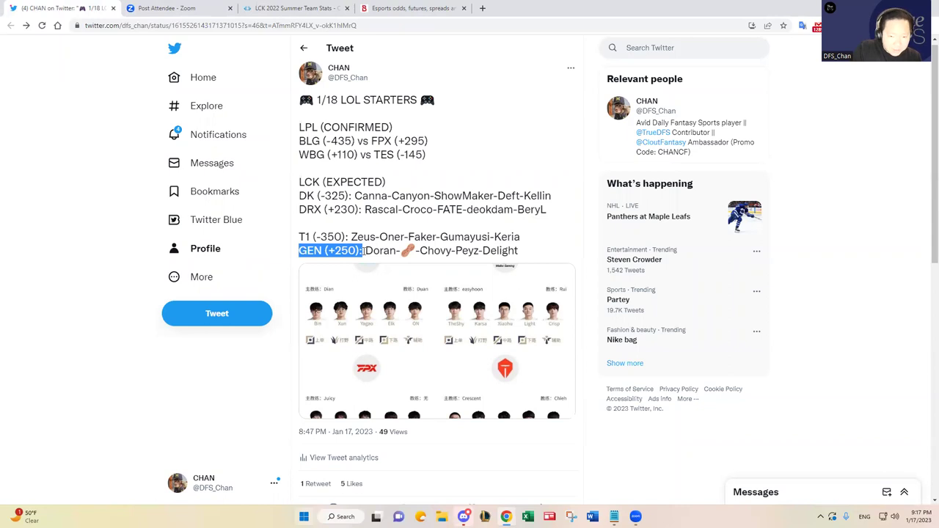
left_click_drag(364, 250, 452, 252)
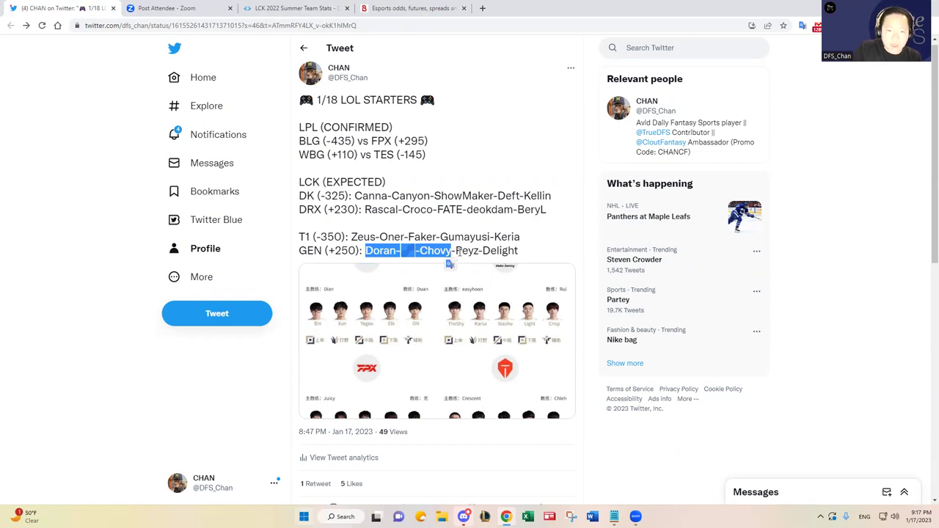
mouse_move(455, 253)
left_mouse_down()
mouse_move(538, 250)
mouse_move(456, 250)
left_mouse_up()
double_click(468, 251)
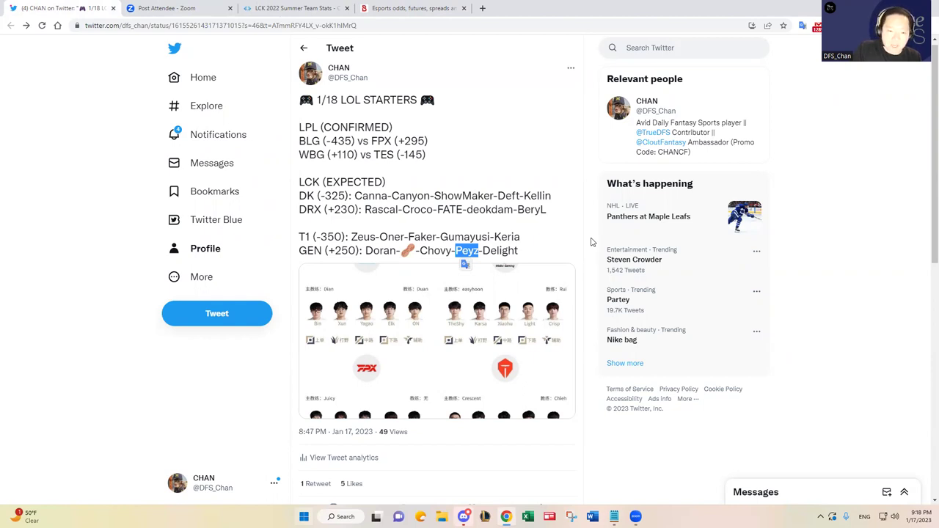
Compare T1's full lineup with DK's Canyon-ShowMaker pair by highlighting them in the tweet.
left_click_drag(529, 237, 292, 244)
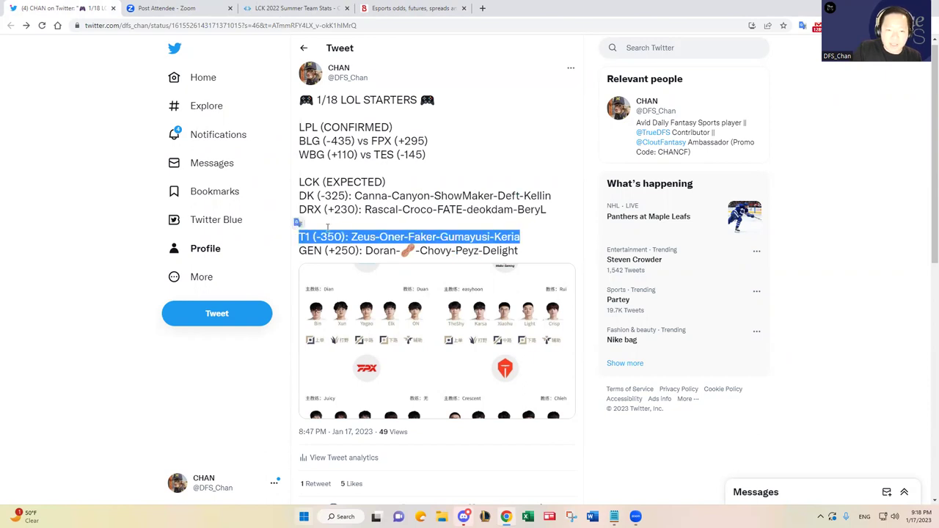
left_click_drag(392, 195, 493, 197)
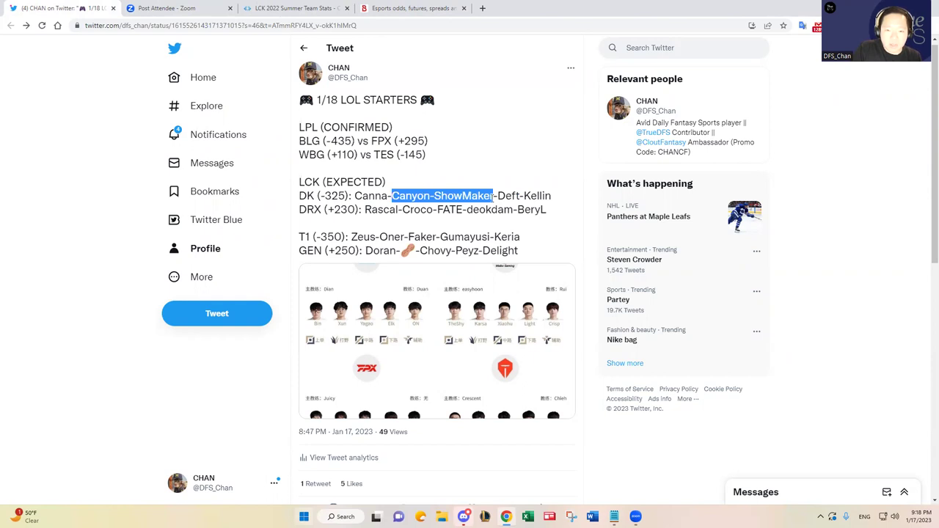
left_click_drag(294, 243, 521, 247)
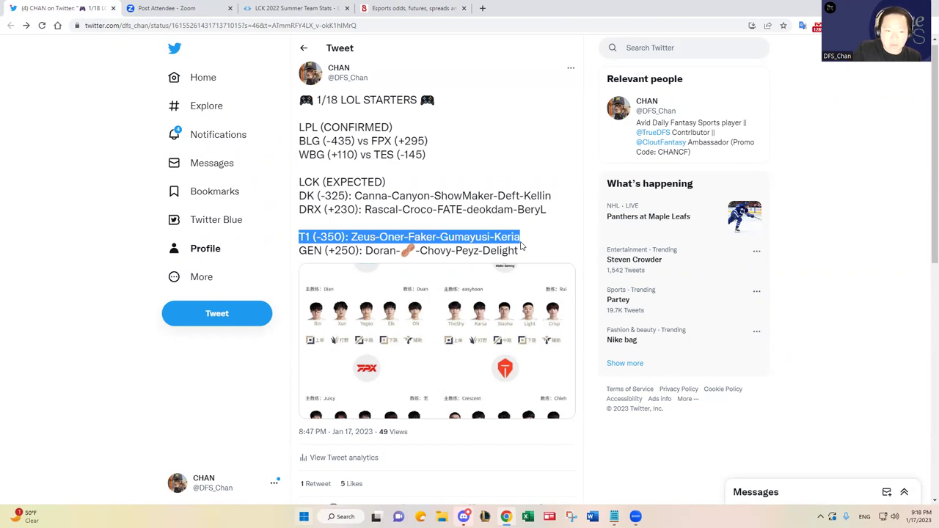
left_click(521, 247)
left_click_drag(522, 237, 353, 237)
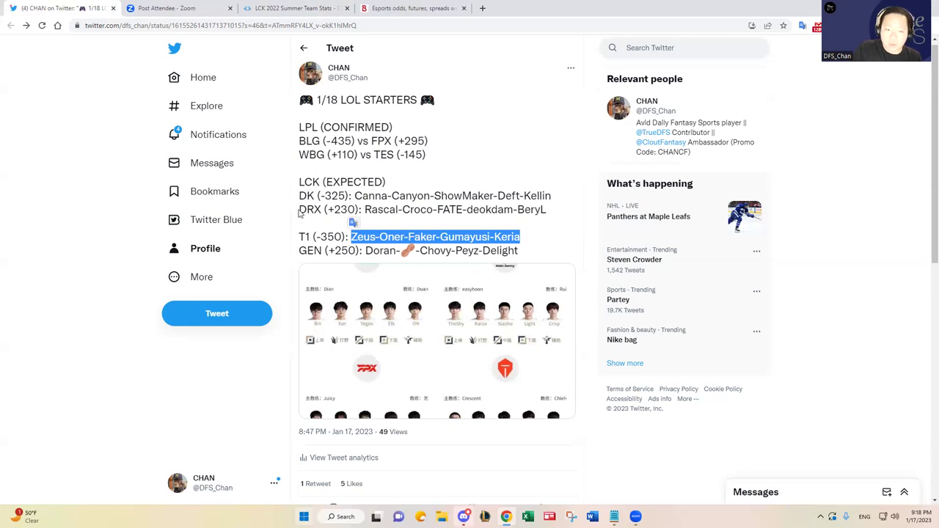
left_click_drag(300, 236, 573, 243)
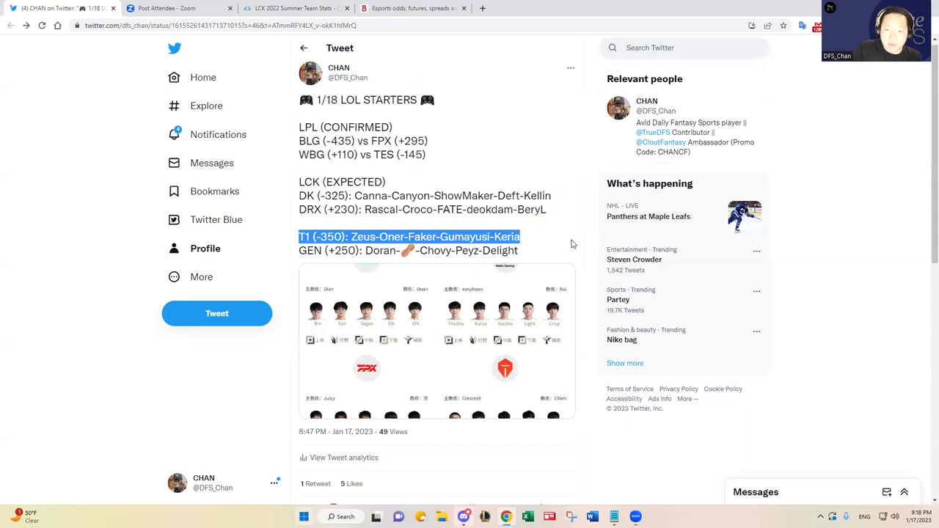
left_click(588, 238)
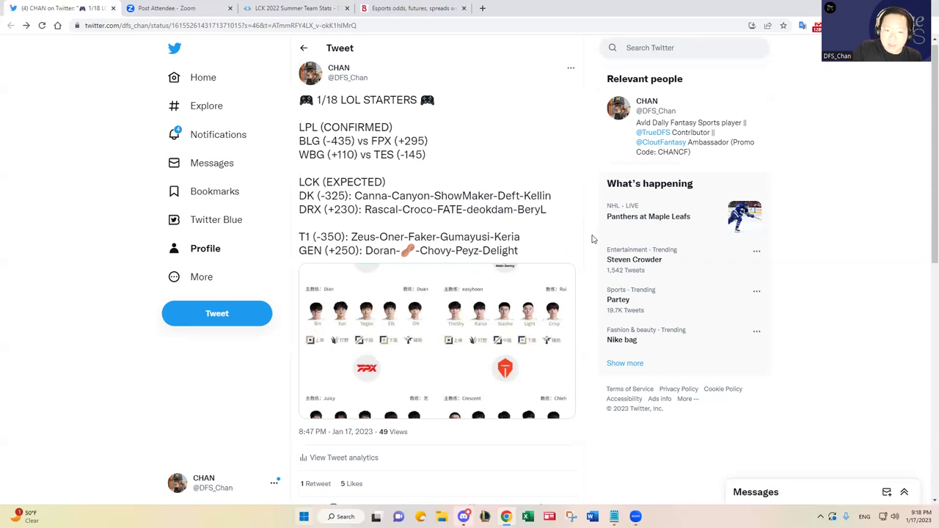
Compare T1's and Gen.G's CKPM on Oracle's Elixir for patch 12.14 alone and for patches 12.13 to 12.14, leaving the latter range set.
key("alt+Tab")
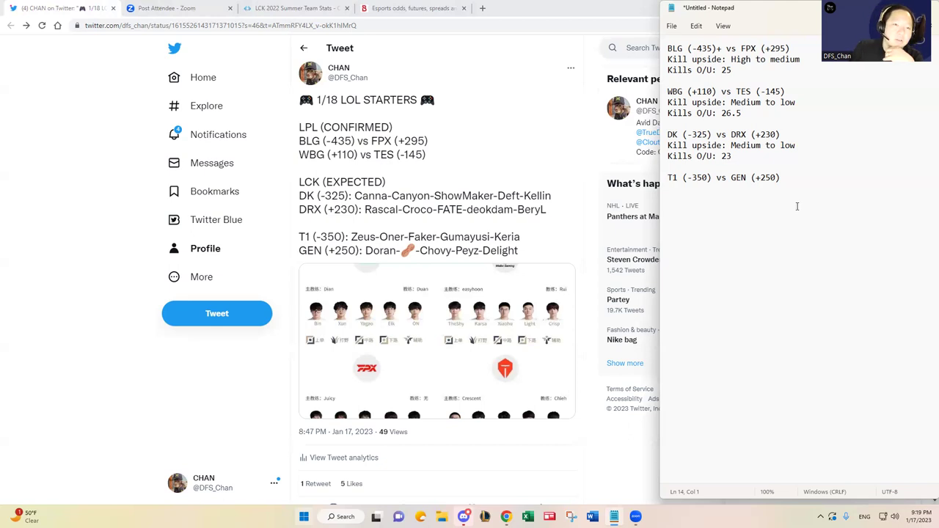
left_click(293, 8)
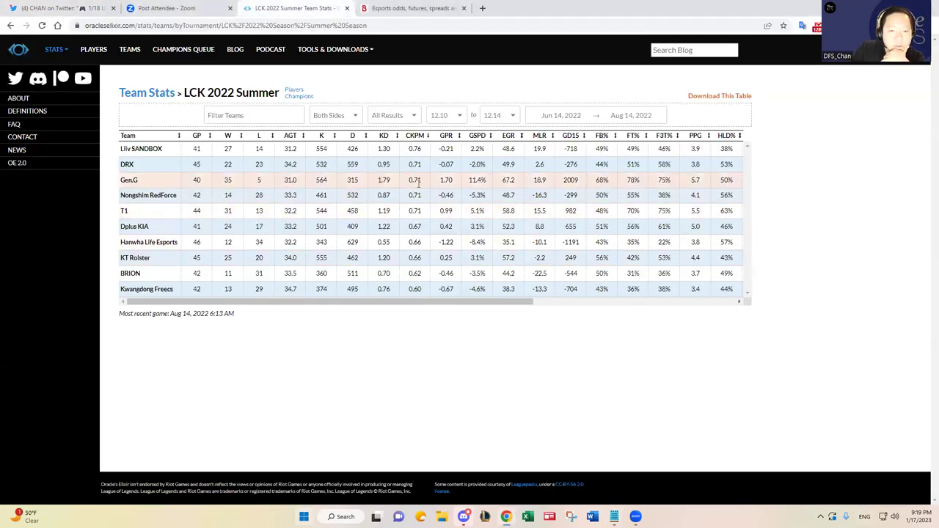
left_click(450, 119)
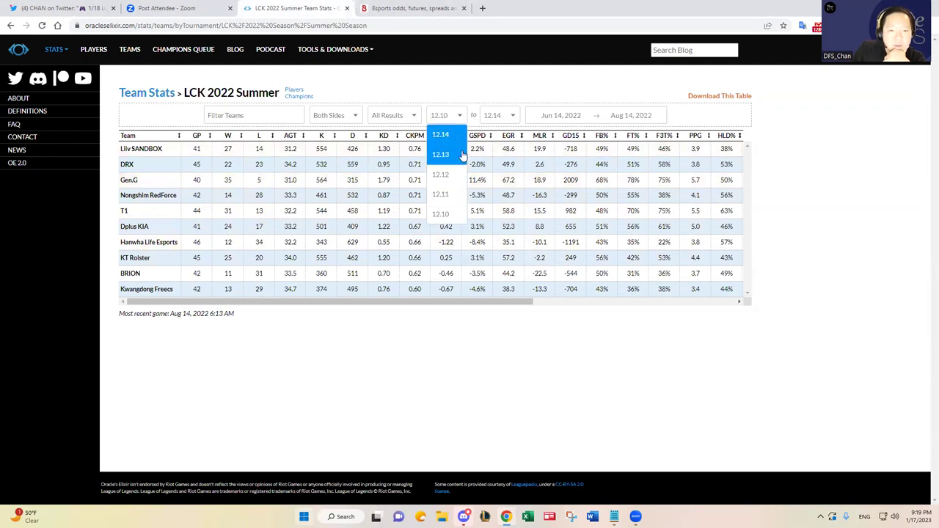
left_click(456, 156)
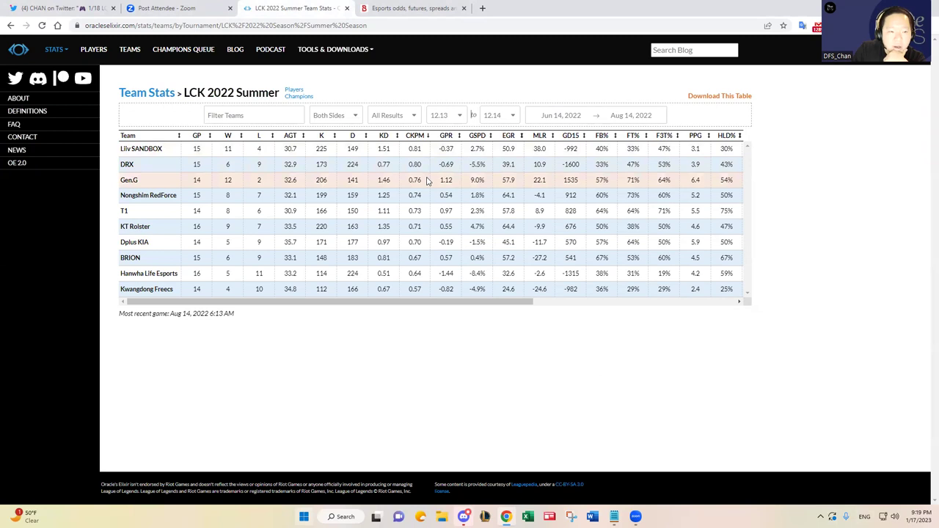
left_click(452, 115)
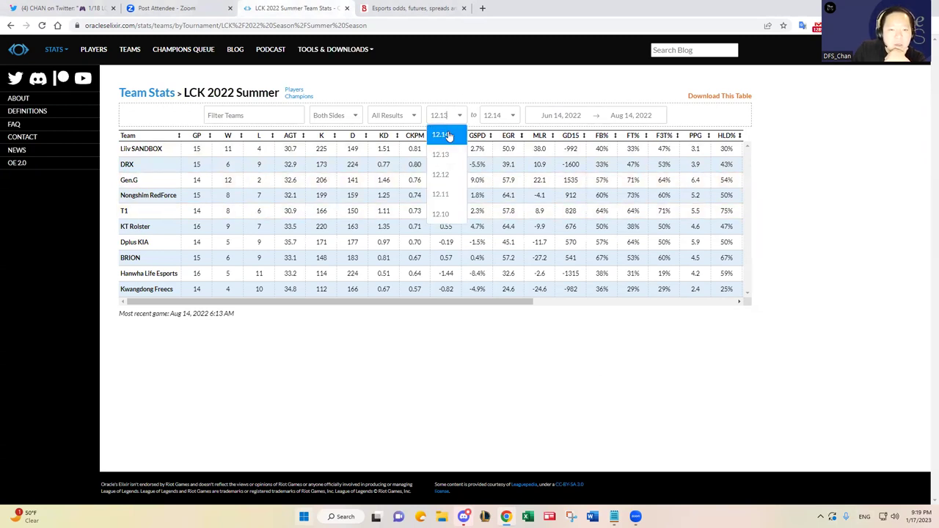
left_click(448, 137)
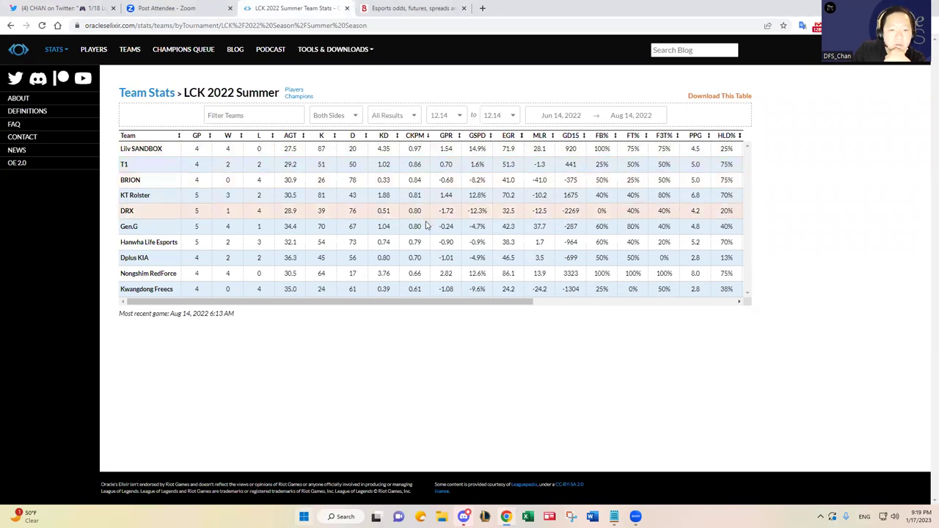
left_click(449, 120)
left_click(450, 155)
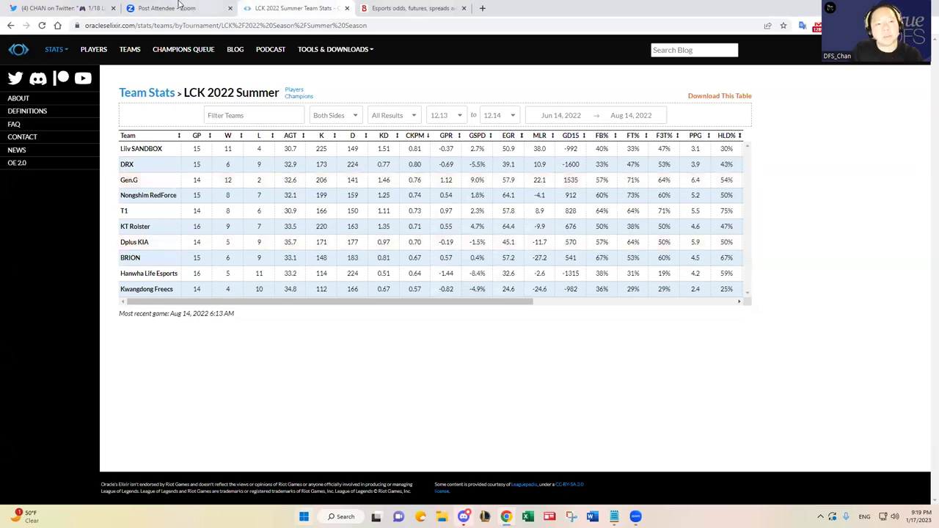
Open the T1 vs Gen.G event on Bovada and search its map and match props for a kills over/under.
left_click(383, 6)
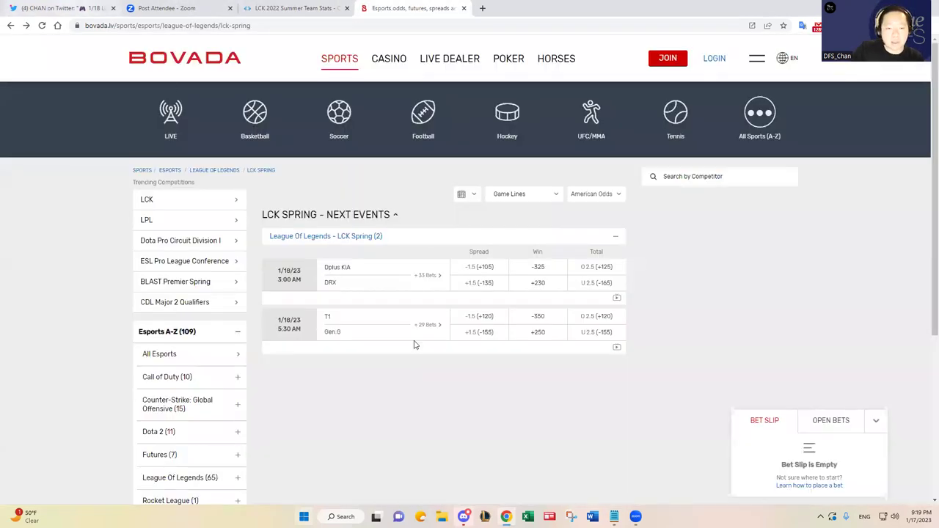
left_click(432, 325)
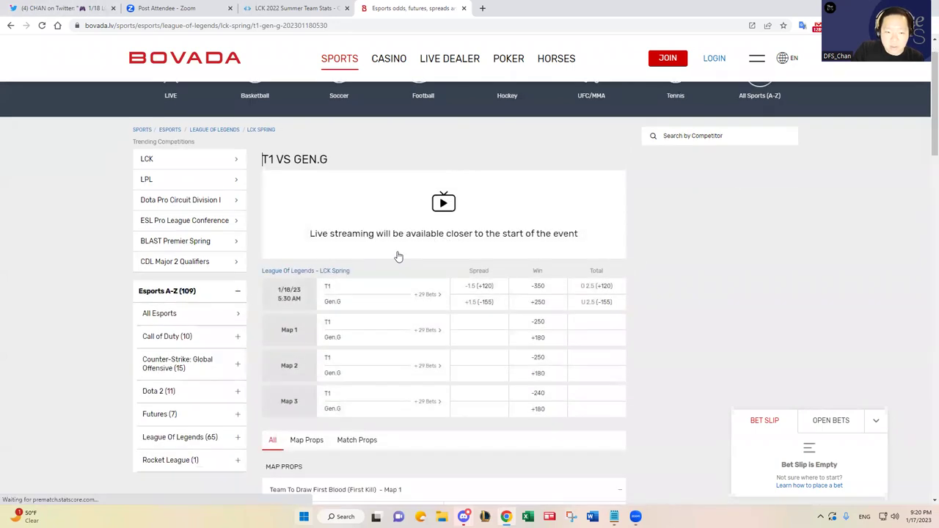
scroll(306, 293, "down", 2)
left_click(307, 286)
left_click(360, 286)
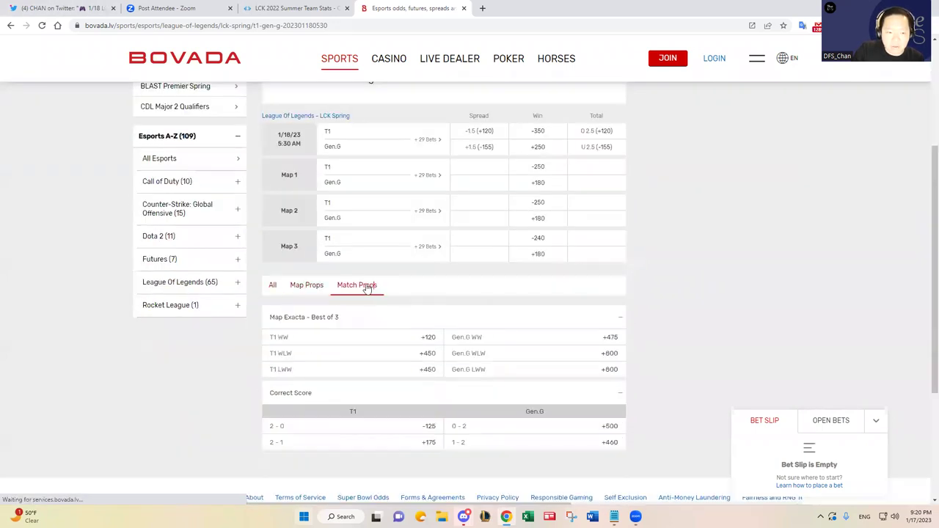
left_click(270, 286)
scroll(377, 295, "up", 1)
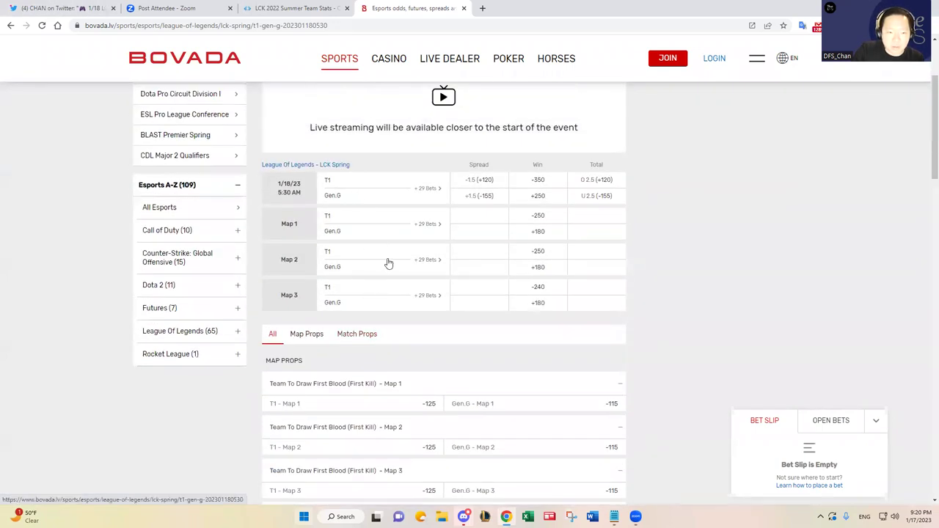
scroll(388, 262, "up", 2)
scroll(390, 272, "down", 5)
left_click(307, 196)
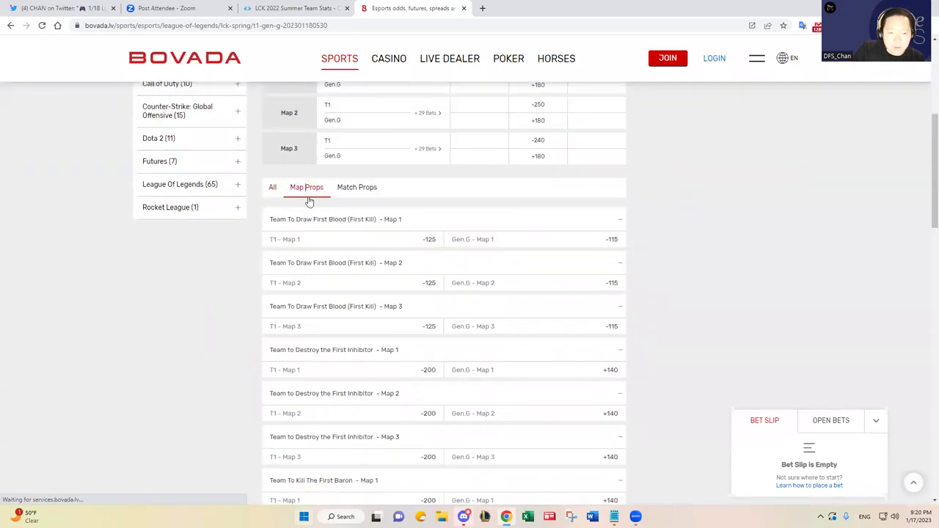
left_click(364, 197)
scroll(374, 257, "up", 5)
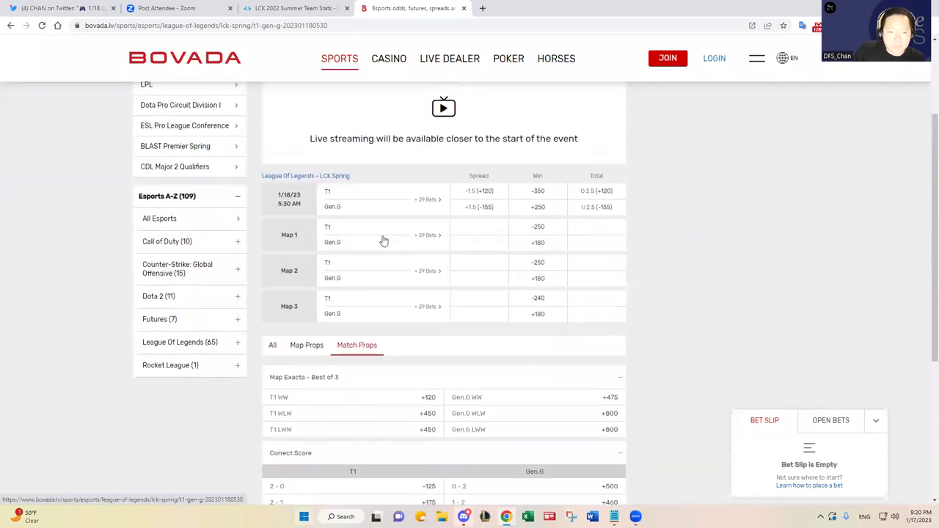
Reopen the T1 vs Gen.G event to recheck its full prop list, and return to the LCK Spring events.
left_click(10, 25)
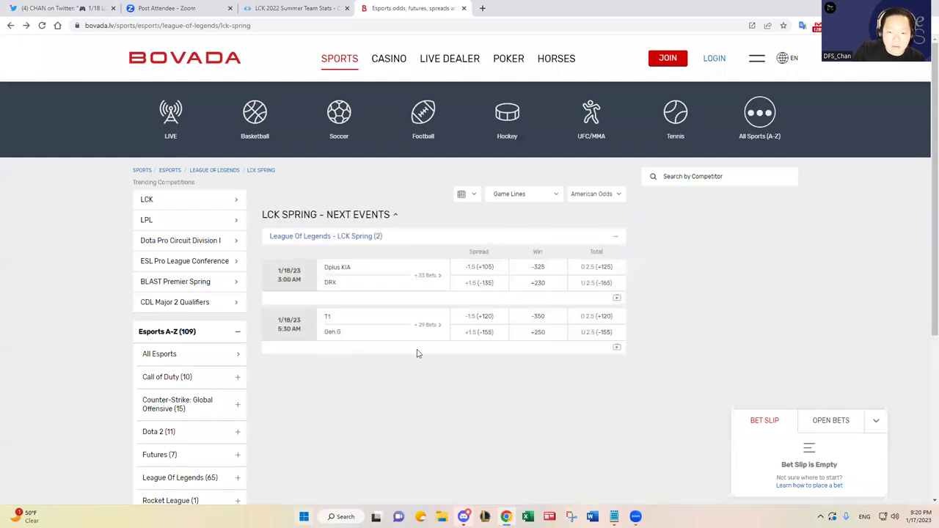
left_click(433, 330)
scroll(377, 330, "down", 3)
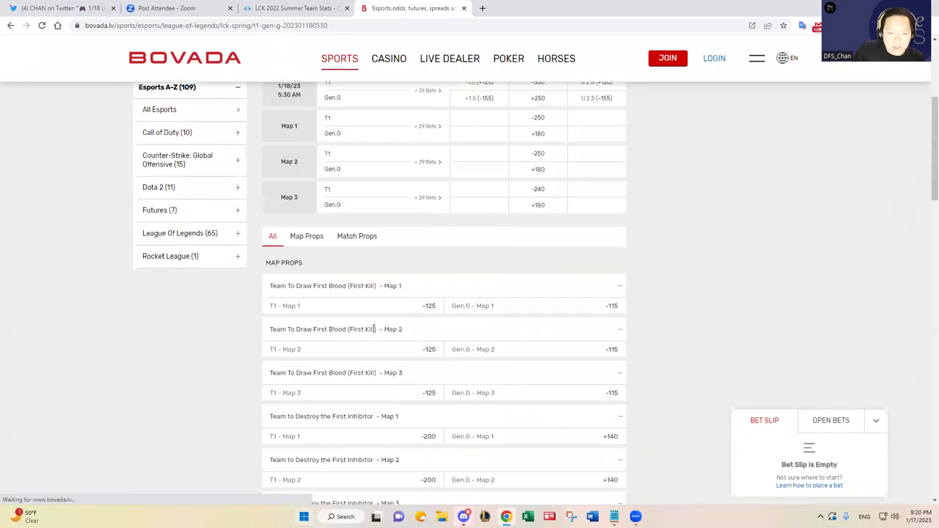
scroll(168, 119, "up", 3)
left_click(10, 25)
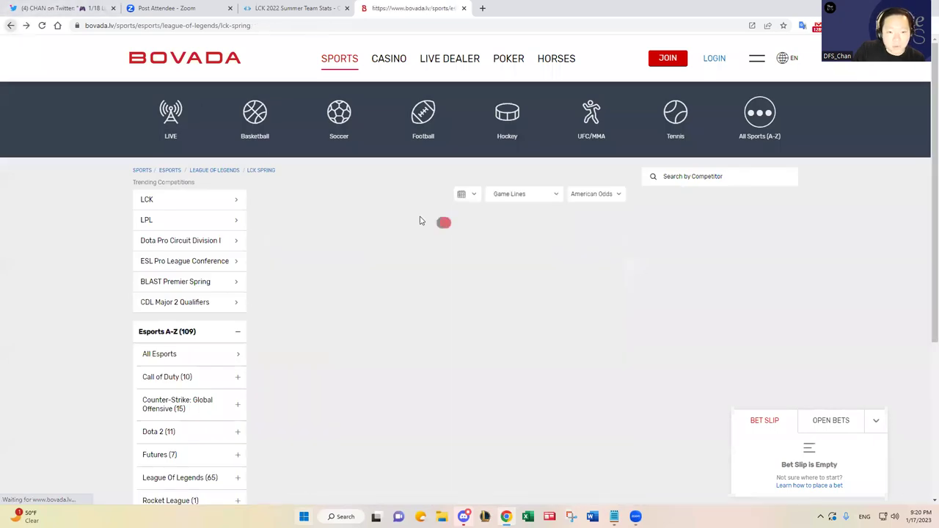
Switch to Notepad and add the line "Kill upside: Medium to low (higher than DK/DRX)" under T1 vs GEN.
key("alt+Tab")
left_click(797, 177)
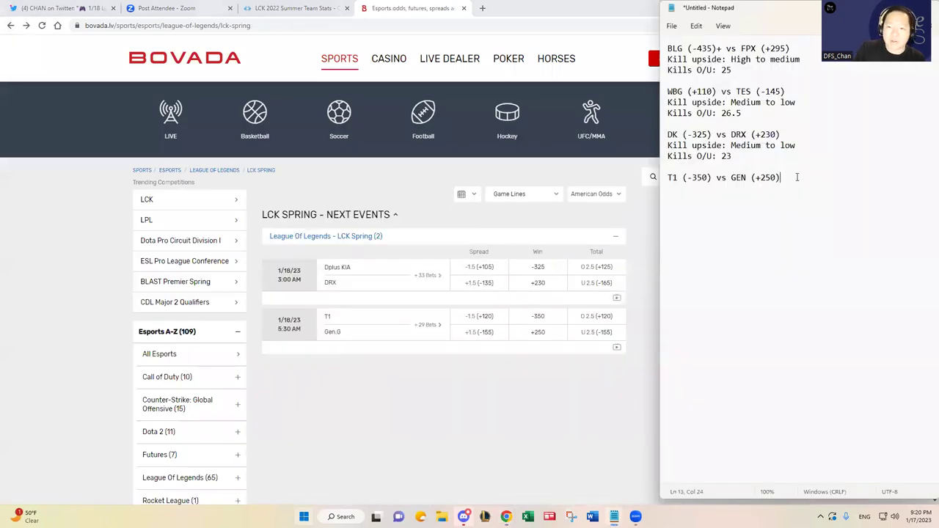
type("Kill upside")
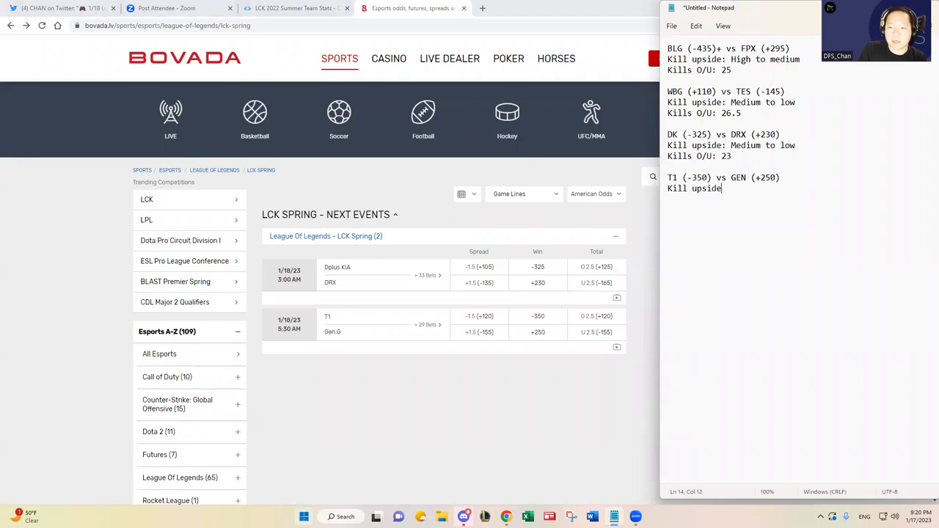
type(": Medium")
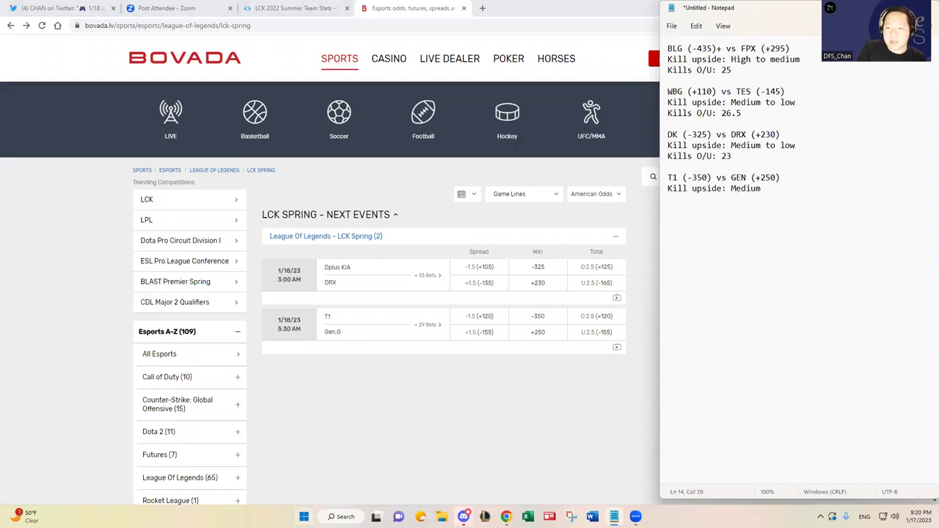
type(" to low")
key("Return")
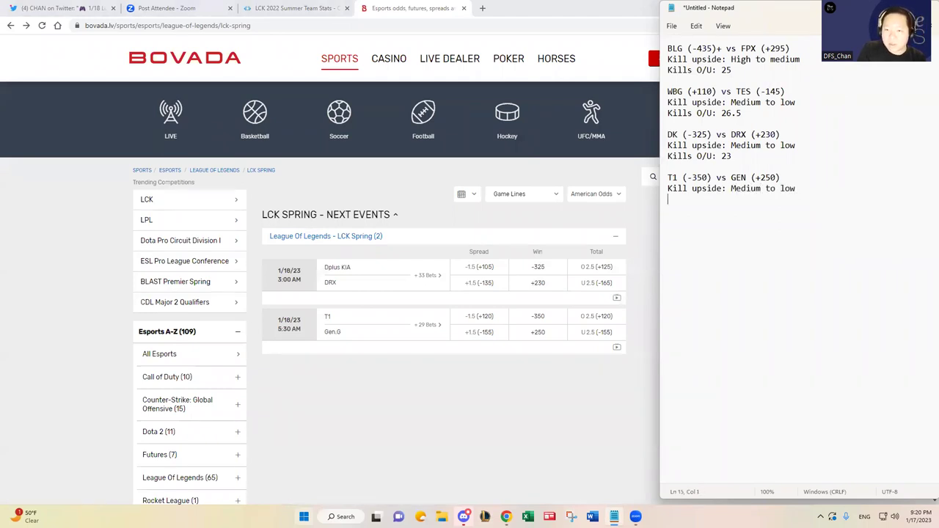
key("BackSpace")
type("(higher than")
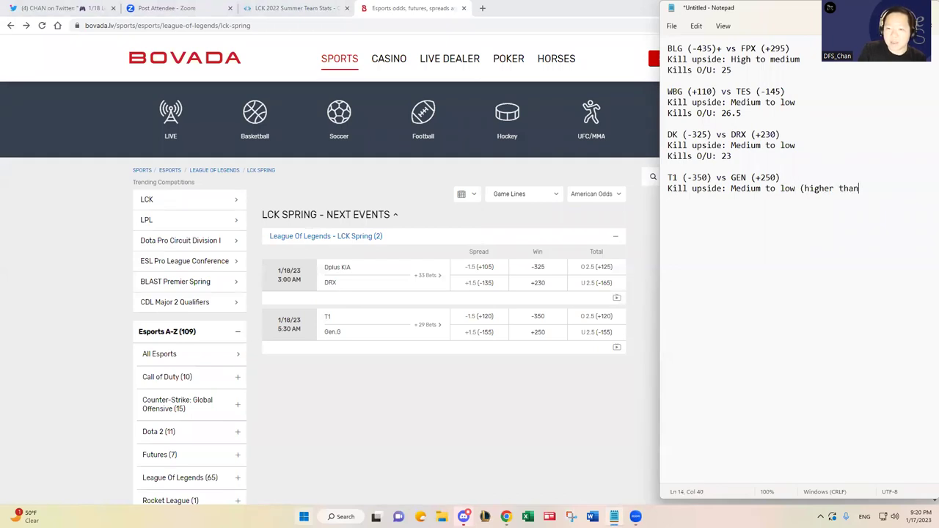
type(" DK/DRX)")
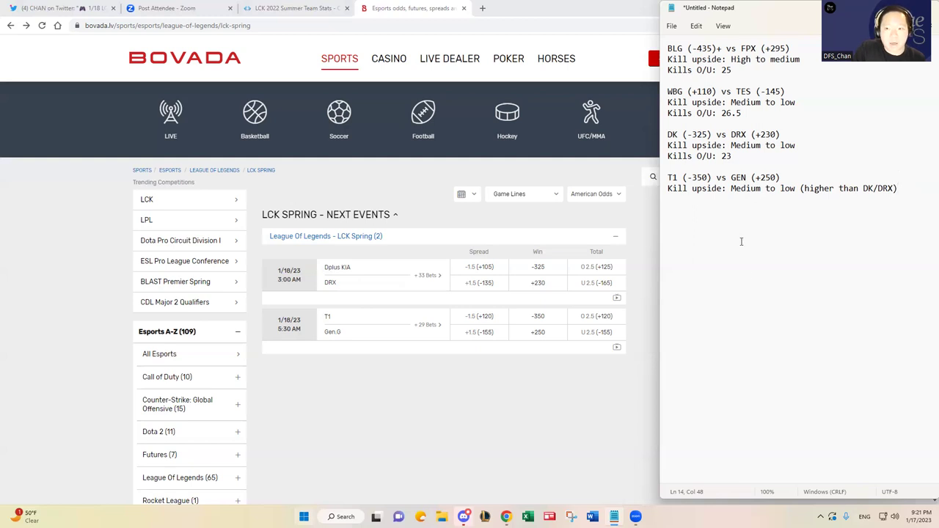
Add the line "Match Prediction: BLG wins 2-0." below the kills O/U of BLG vs FPX.
key("ctrl+Home")
key("ctrl+shift+Right")
key("ctrl+shift+Right")
left_click(780, 75)
key("Return")
key("Up")
type("Match Pre")
type("diction\";")
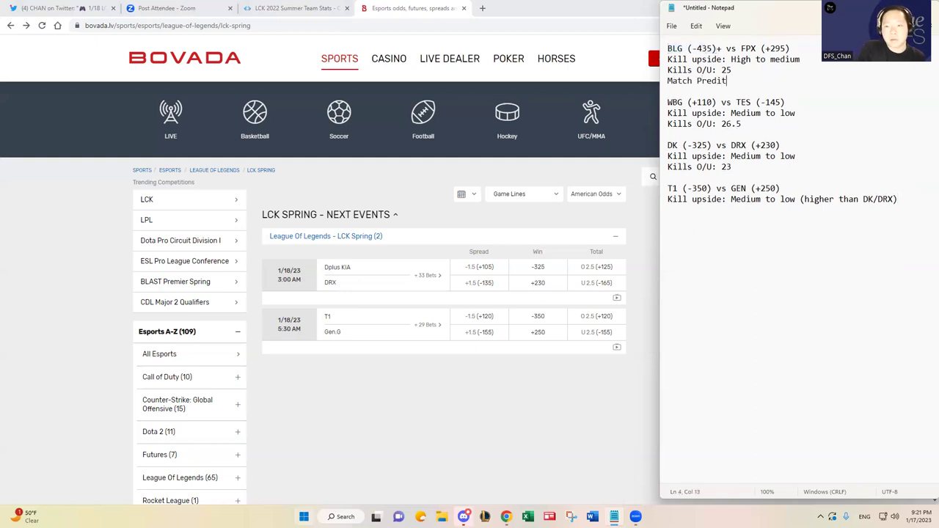
key("BackSpace")
key("BackSpace")
key("BackSpace")
type(": BLG wins 2-0.")
Add a "Match Prediction:" line below the kills O/U of WBG vs TES.
key("Down")
key("Down")
key("Down")
key("Down")
key("Return")
type("Match Prediction:")
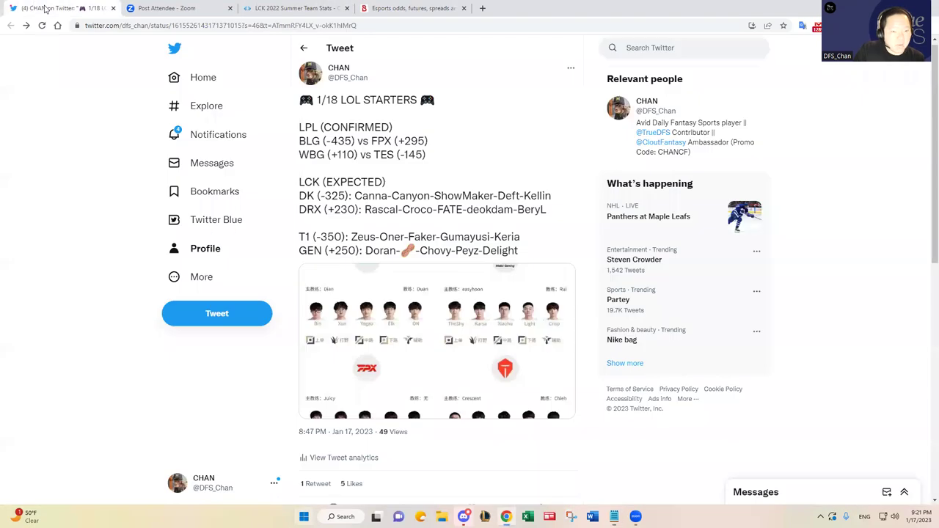
Return to the starters tweet in the browser, examine the enlarged Weibo Gaming vs TES lineup image, and close it.
left_click(59, 8)
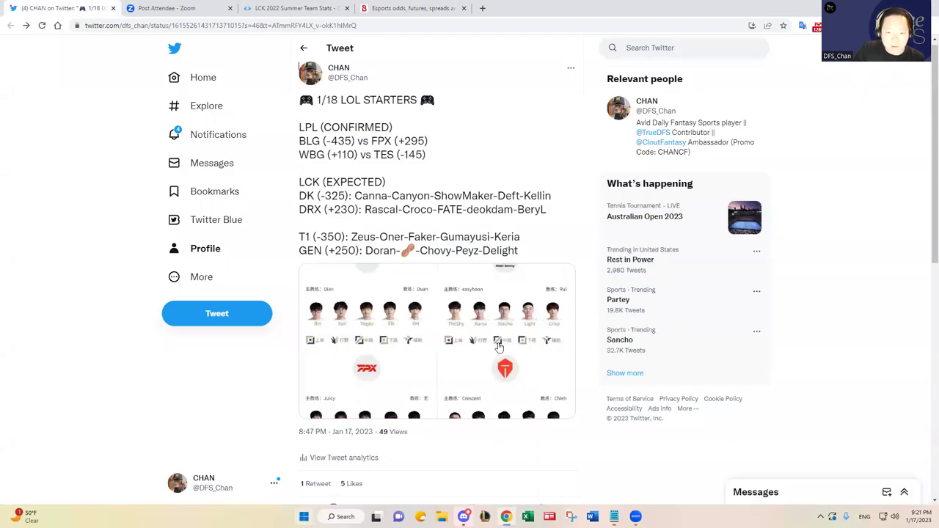
left_click(480, 304)
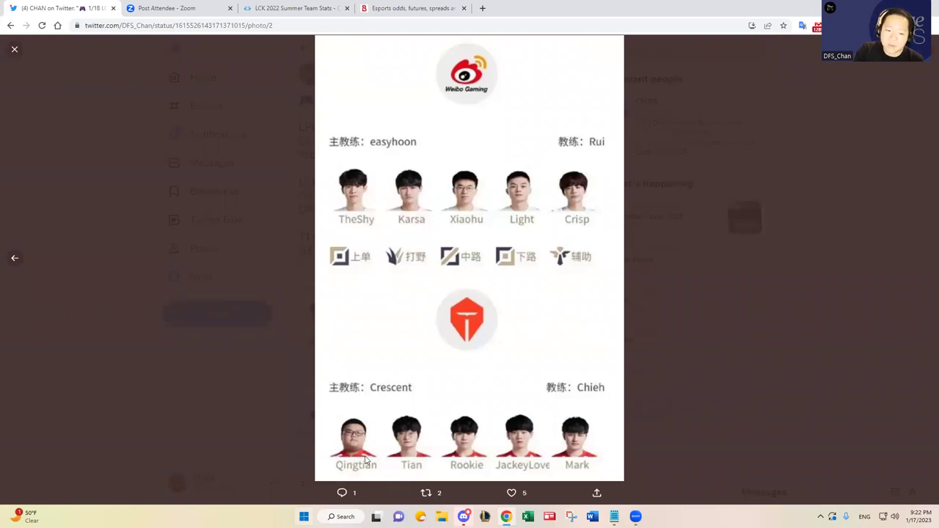
left_click(705, 306)
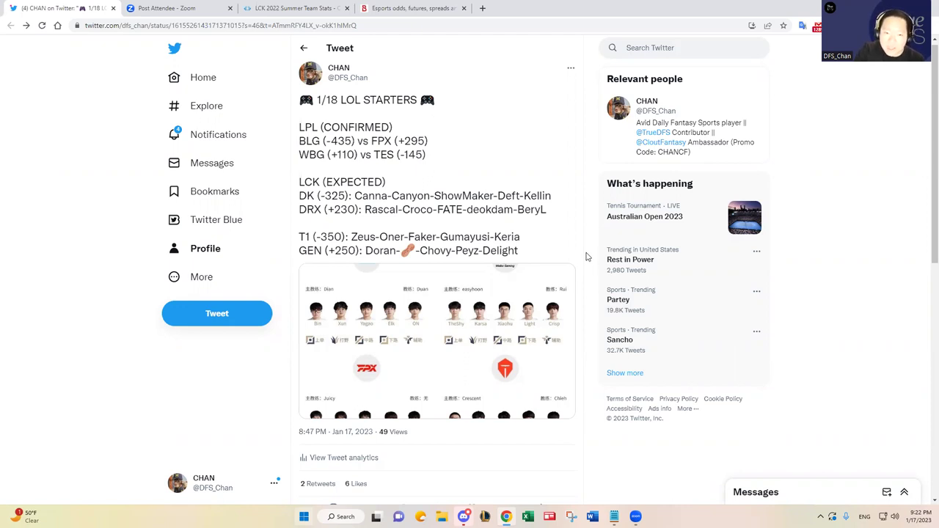
Back in Notepad, write the WBG vs TES match prediction as "TES wins 2-1. WBG is definitely alive".
key("alt+Tab")
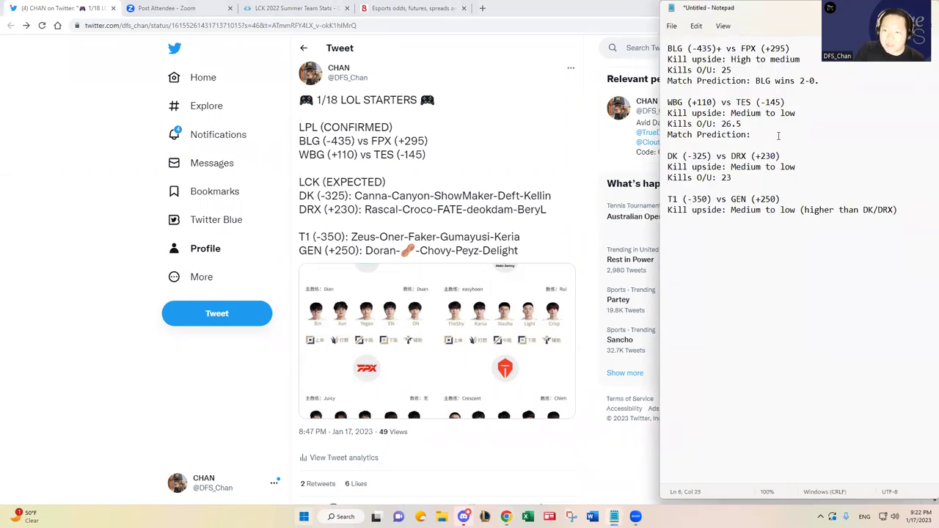
type("TES wi")
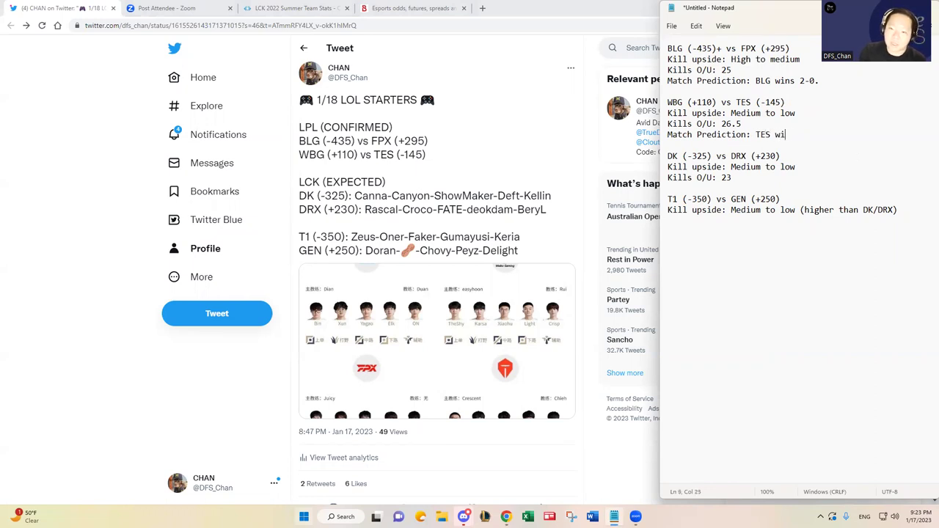
type("ns 2-1. WB")
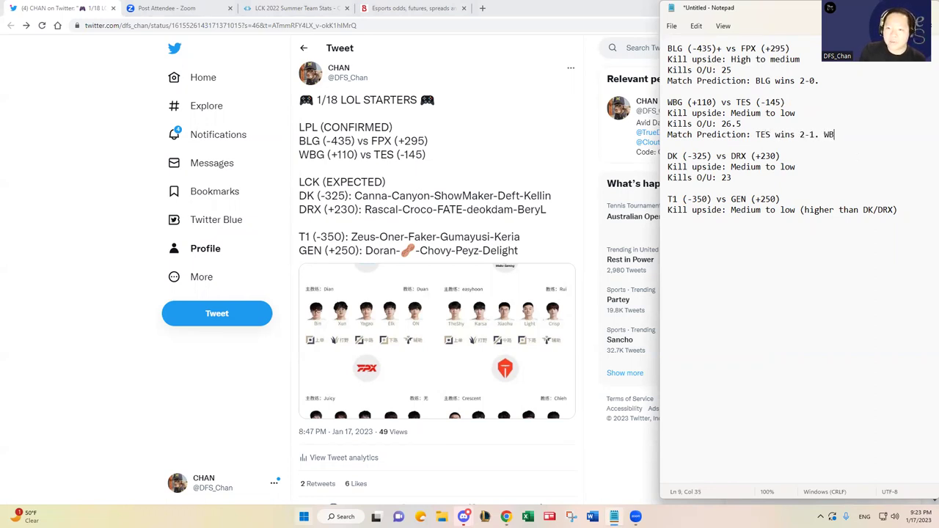
type("G is definitely alive")
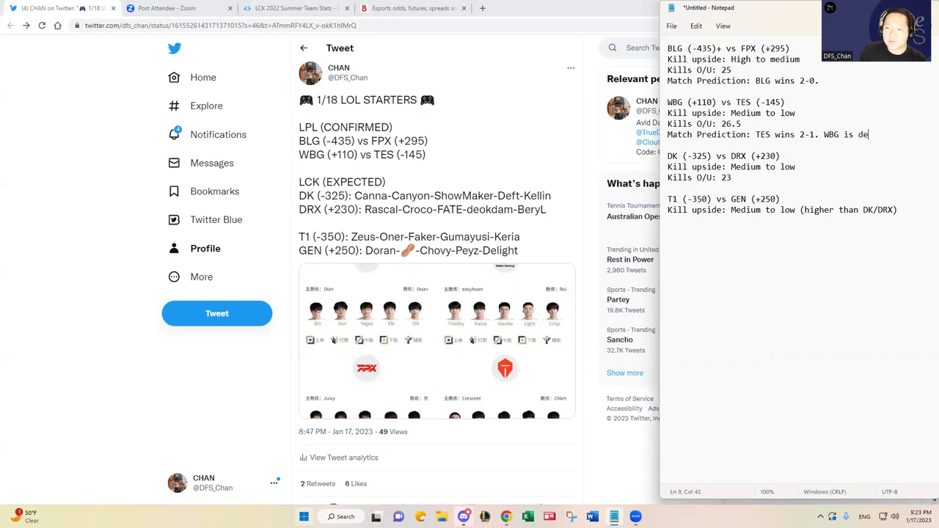
key("BackSpace")
key("BackSpace")
key("BackSpace")
key("BackSpace")
key("BackSpace")
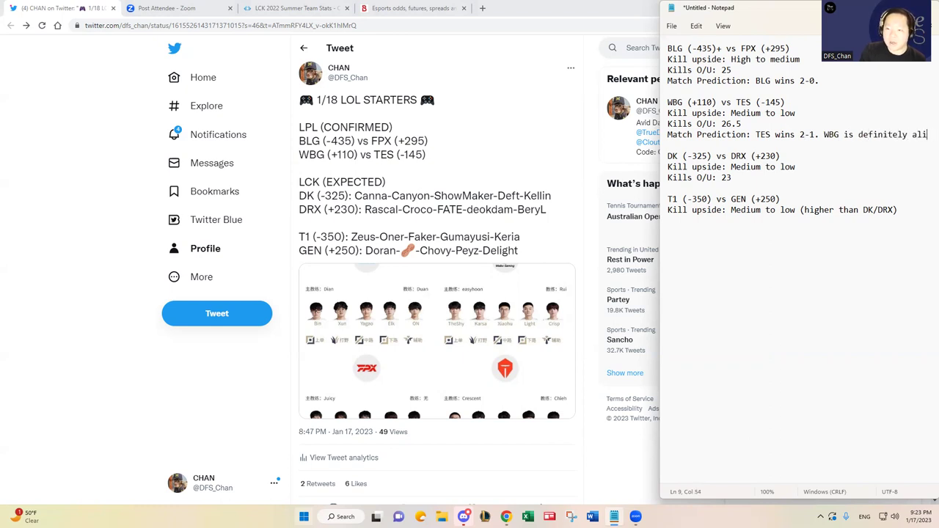